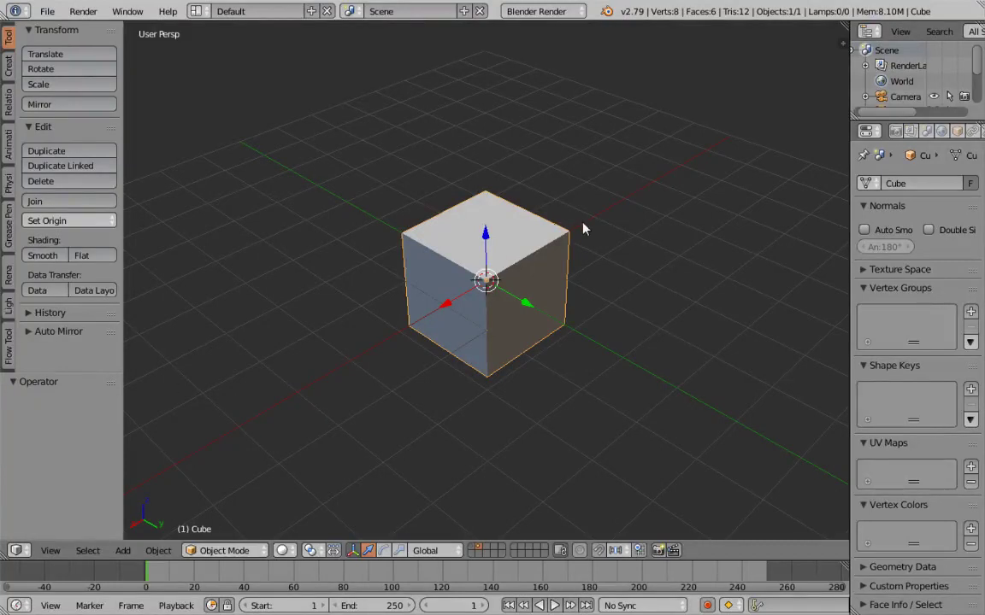
Slice the cube with Slash Boolean along a diagonal grease-pencil stroke
click(8, 349)
mouse_move(418, 294)
middle_down()
mouse_move(442, 259)
mouse_move(454, 291)
middle_up()
drag(363, 214, 554, 379)
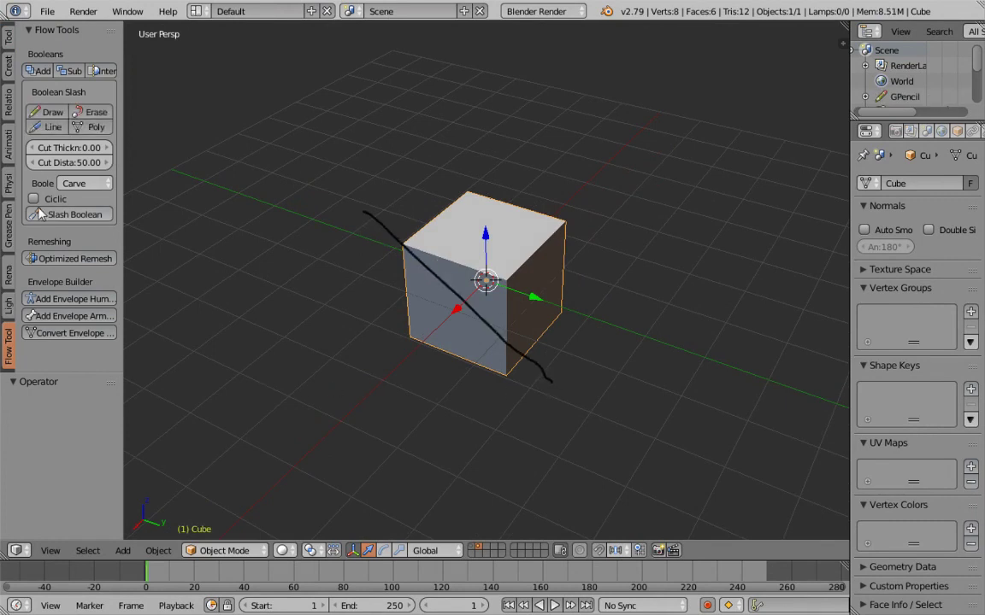
click(56, 217)
scroll(176, 288, up, 3)
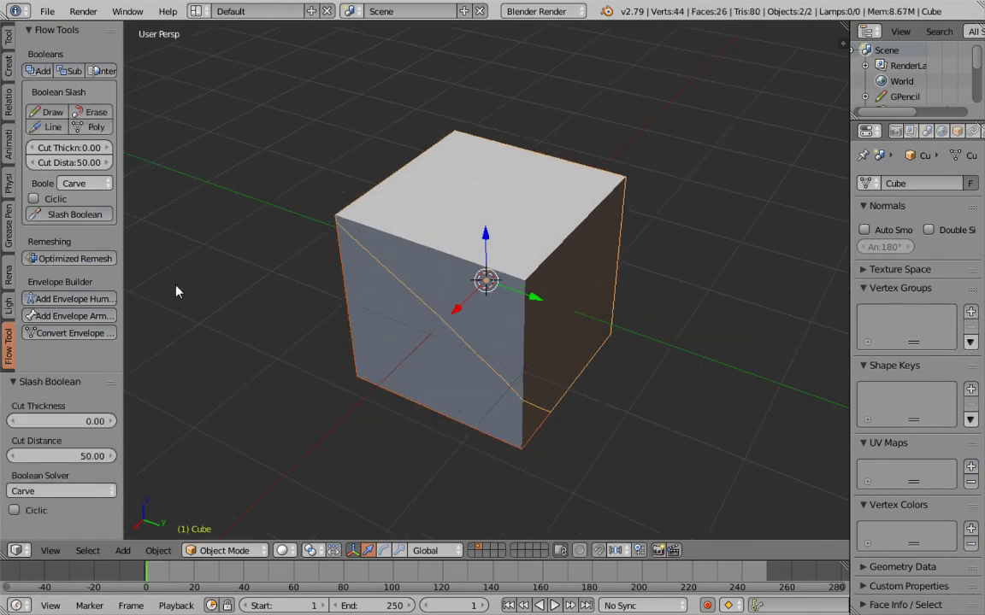
Move and trackball-rotate the cut-off wedge so it juts into the cube
middle_drag(176, 288, 417, 258)
right_click(435, 180)
key(g)
click(318, 268)
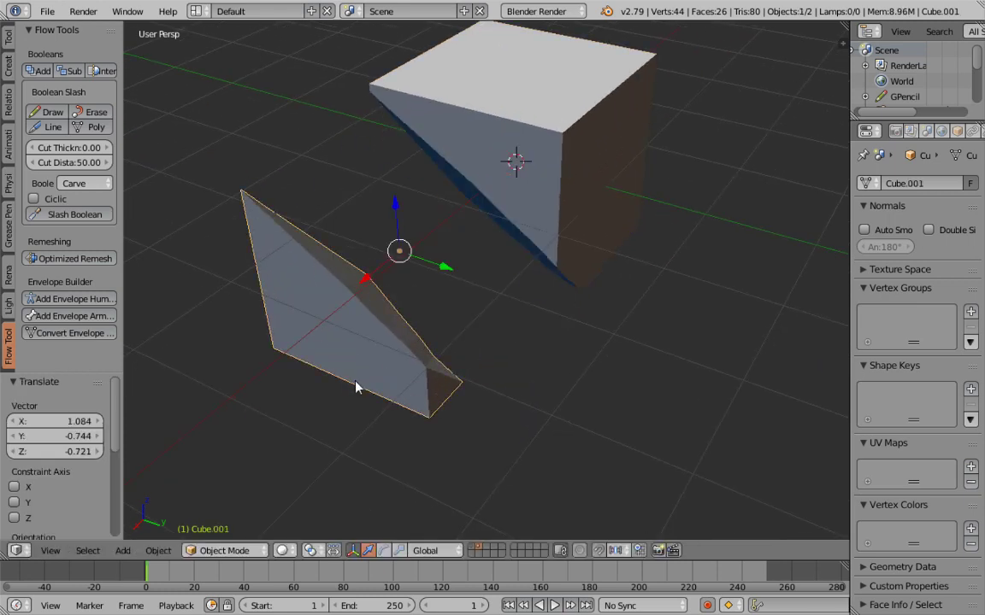
mouse_move(356, 386)
middle_down()
mouse_move(577, 358)
mouse_move(516, 340)
mouse_move(392, 337)
middle_up()
key(r)
key(r)
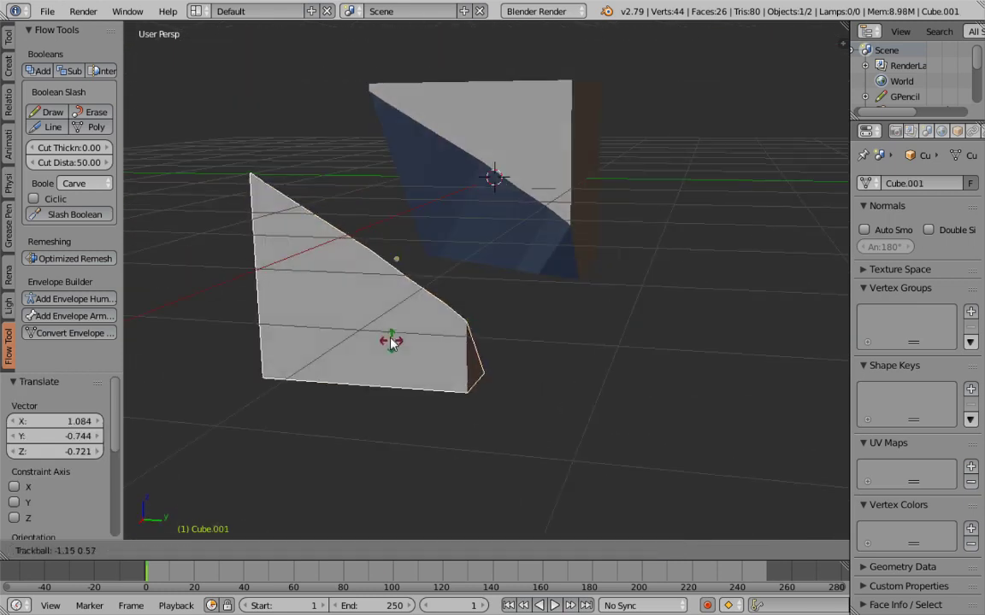
click(243, 329)
key(g)
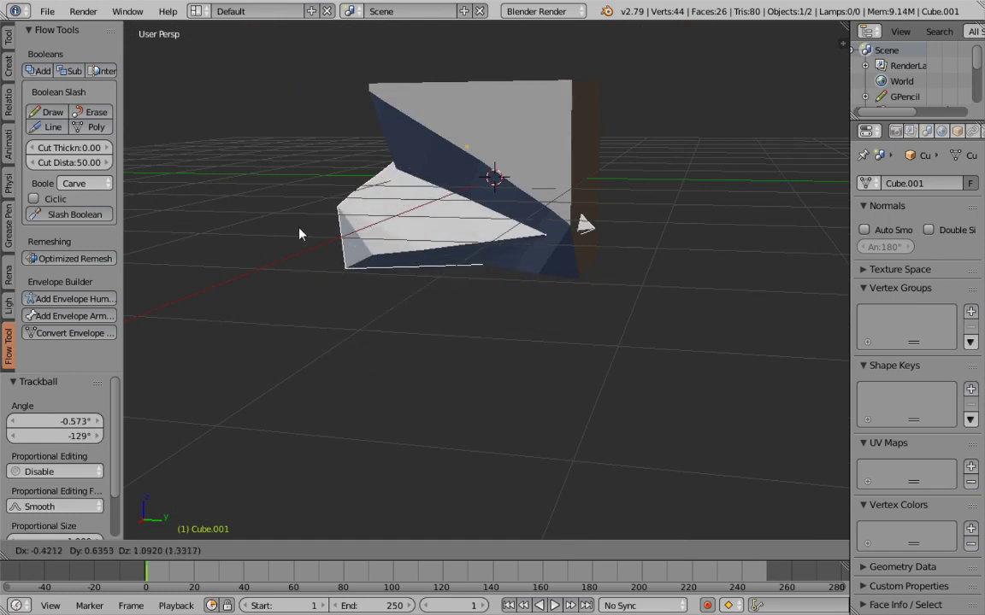
click(299, 229)
Union the wedge and cube into one mesh with Booleans Add
right_click(437, 126)
click(30, 76)
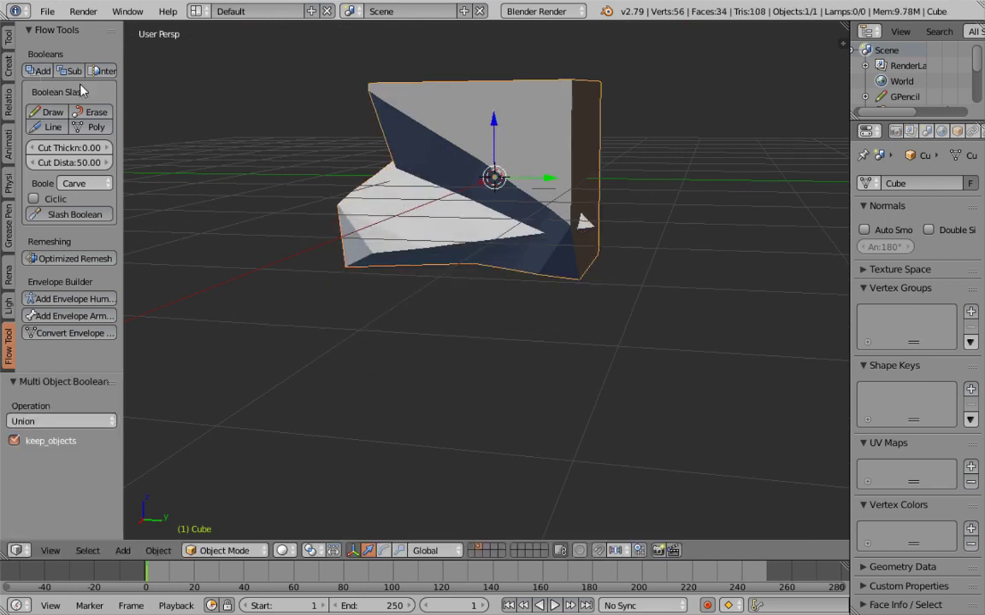
middle_drag(439, 171, 425, 281)
mouse_move(434, 238)
middle_down()
mouse_move(474, 222)
mouse_move(471, 261)
middle_up()
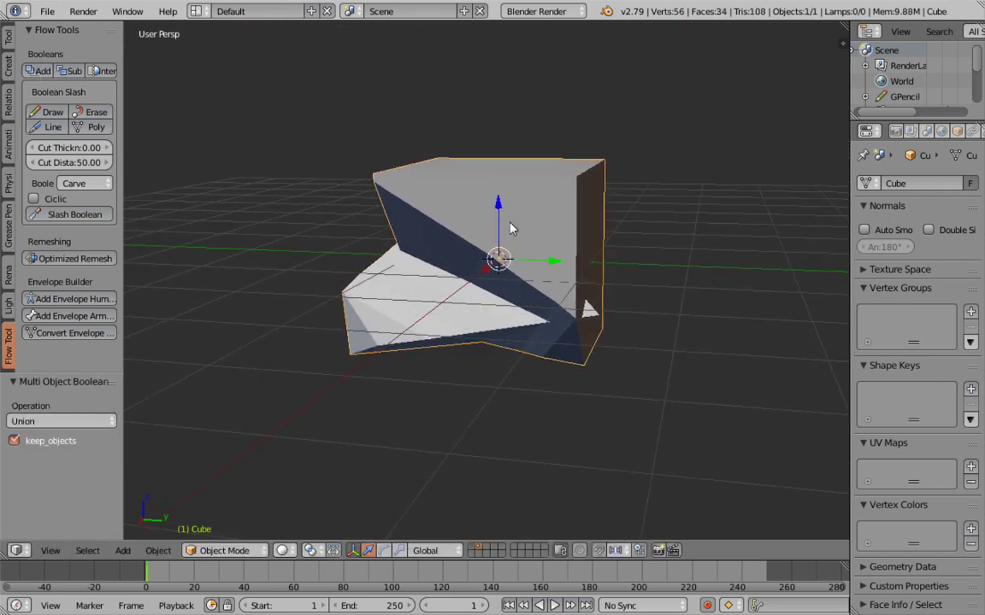
Slash the shape along a vertical stroke, shift the piece down-left, and union it back
drag(520, 124, 461, 393)
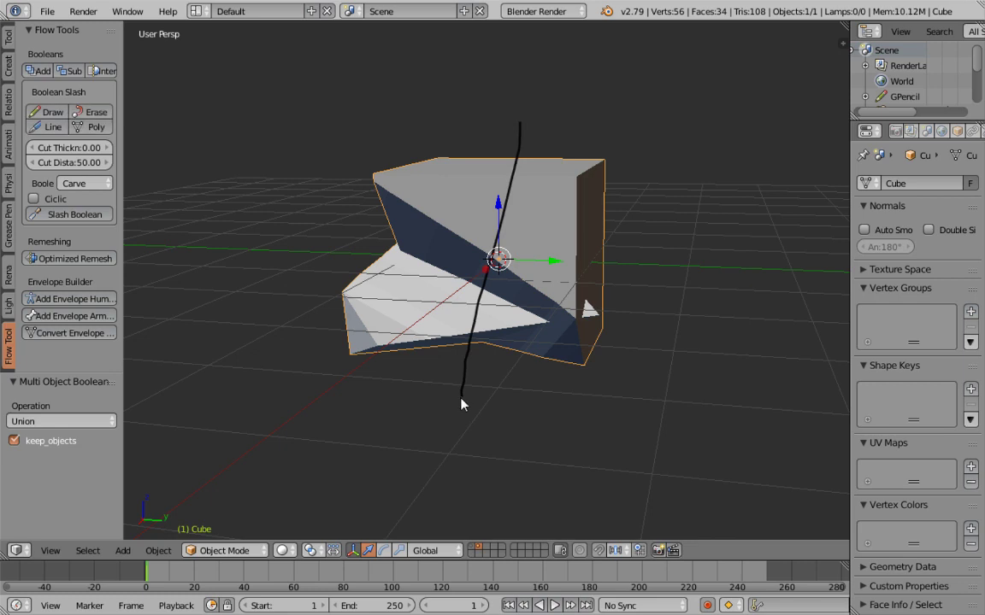
click(51, 215)
key(g)
click(425, 333)
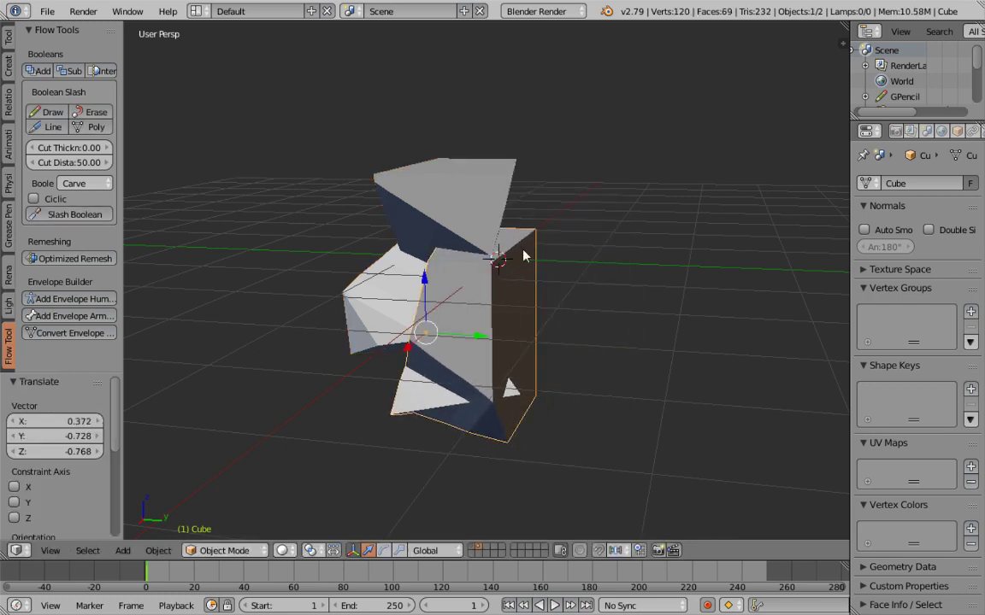
mouse_move(525, 257)
middle_down()
mouse_move(496, 290)
mouse_move(529, 203)
middle_up()
click(38, 70)
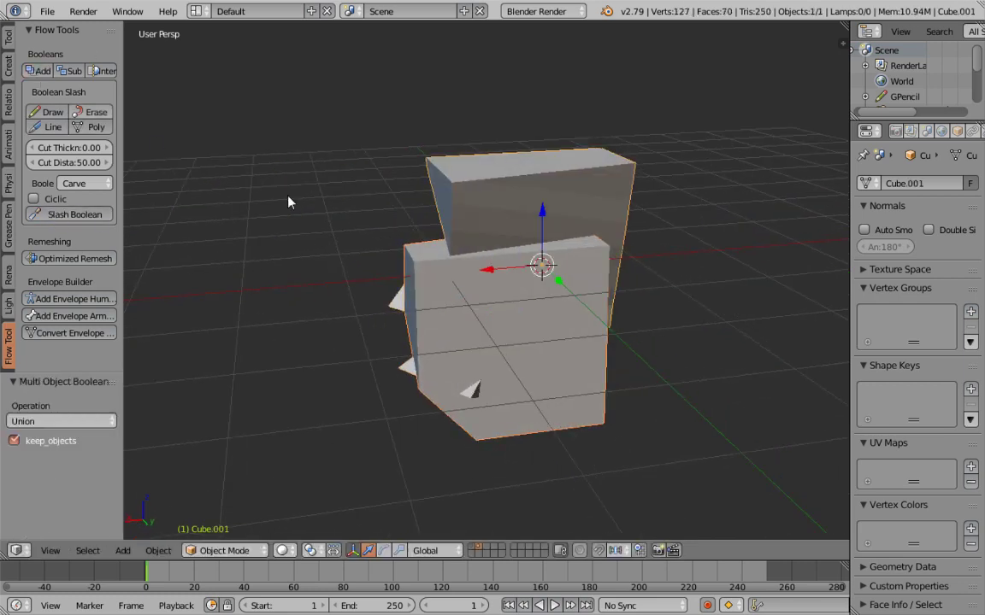
mouse_move(288, 202)
middle_down()
mouse_move(176, 209)
mouse_move(365, 257)
middle_up()
Add a UV sphere overlapping the blocky shape and union the two with Booleans Add
key(shift+a)
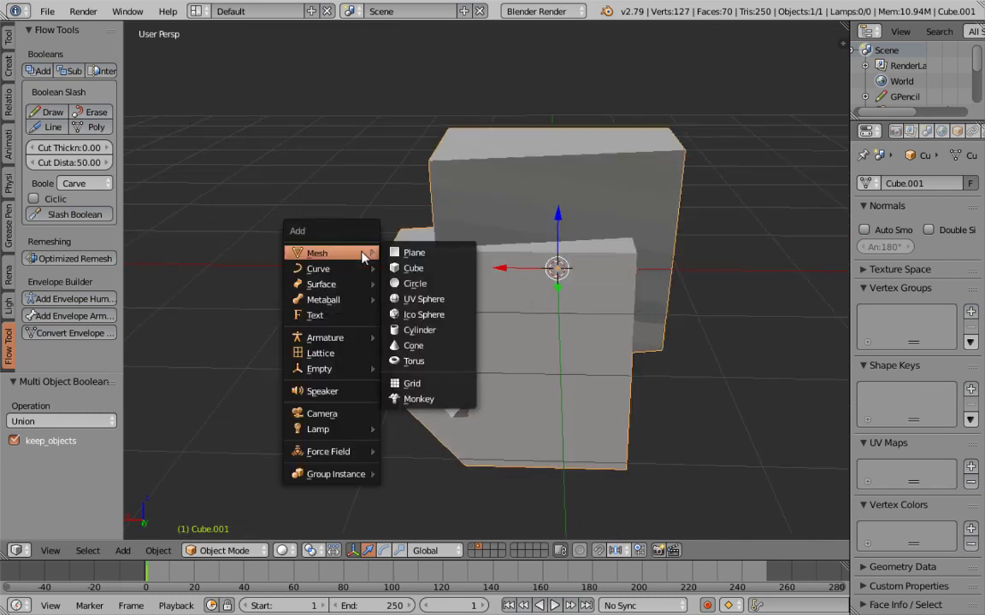
scroll(530, 222, down, 4)
key(shift+a)
click(598, 272)
middle_drag(532, 259, 599, 226)
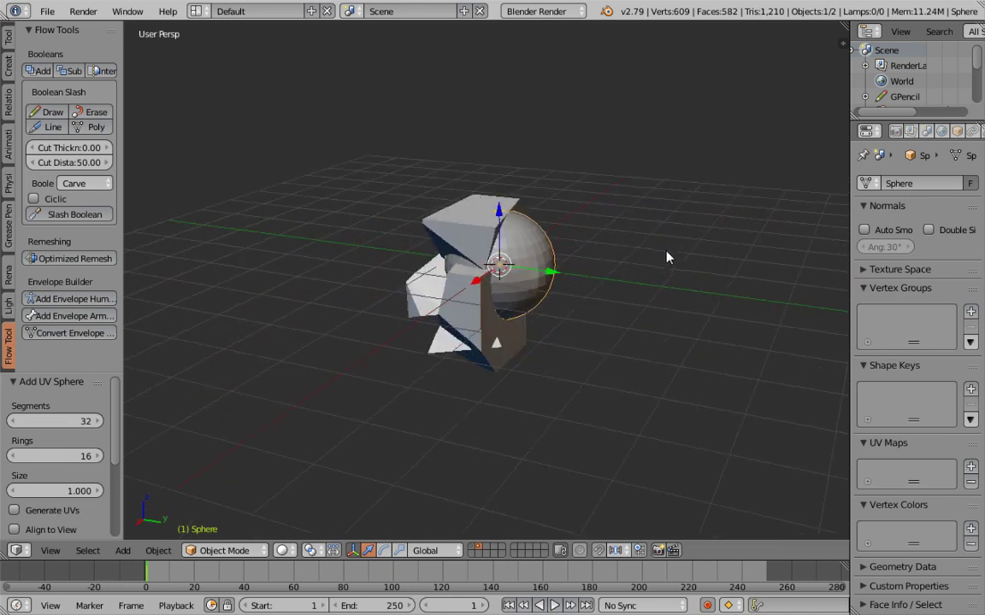
key(g)
click(629, 243)
shift+click(484, 214)
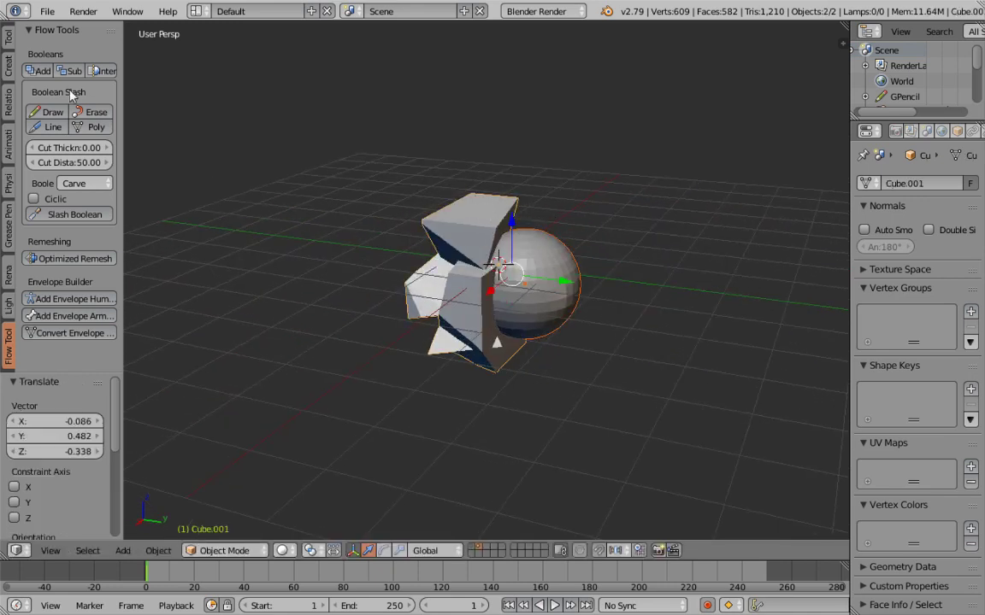
click(31, 75)
scroll(368, 299, up, 2)
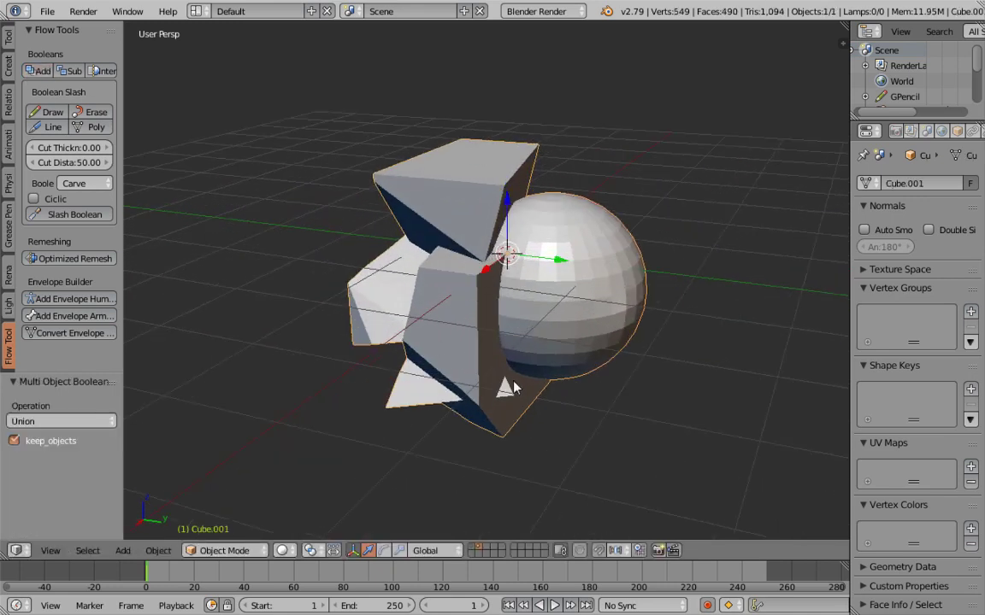
Cut the mesh with Slash Boolean along a closed, cyclic grease-pencil loop
mouse_move(562, 294)
mouse_down()
mouse_move(486, 233)
mouse_move(535, 241)
mouse_up()
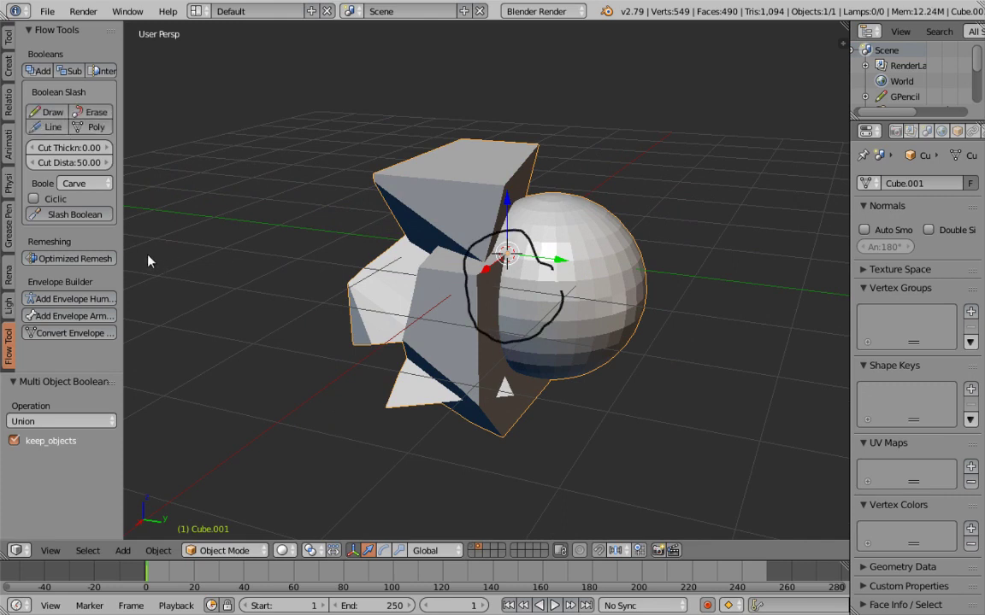
click(48, 198)
click(75, 214)
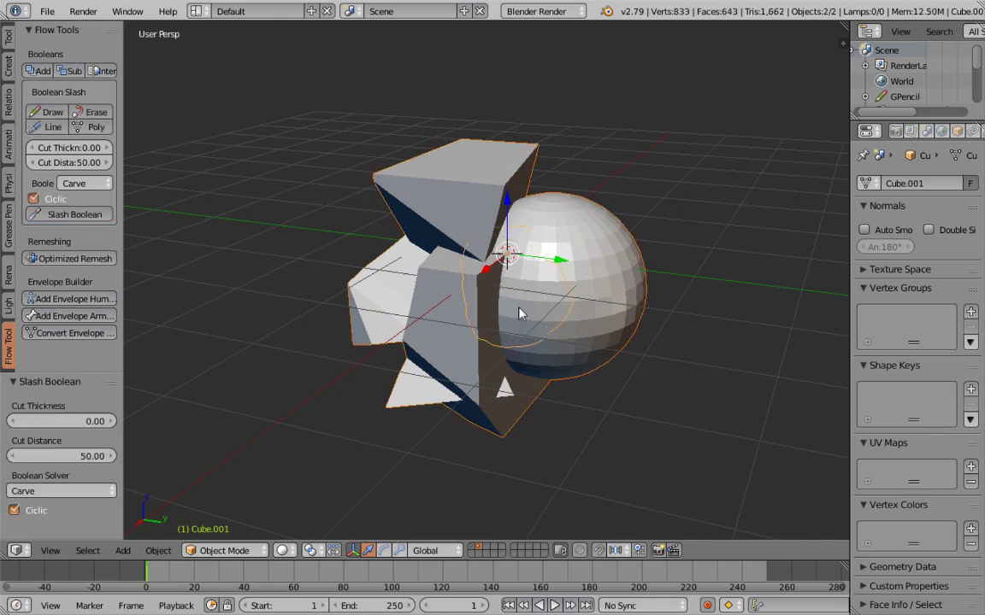
Pull the cut-out plug out of the hole, delete it, and select the holed mesh
right_click(507, 260)
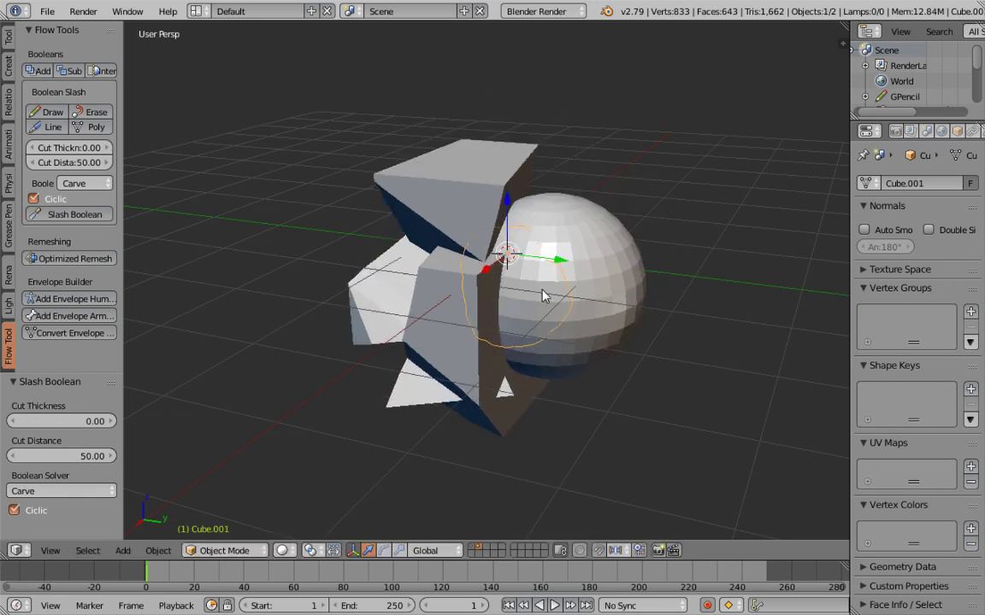
key(g)
click(740, 155)
key(x)
click(716, 152)
right_click(664, 330)
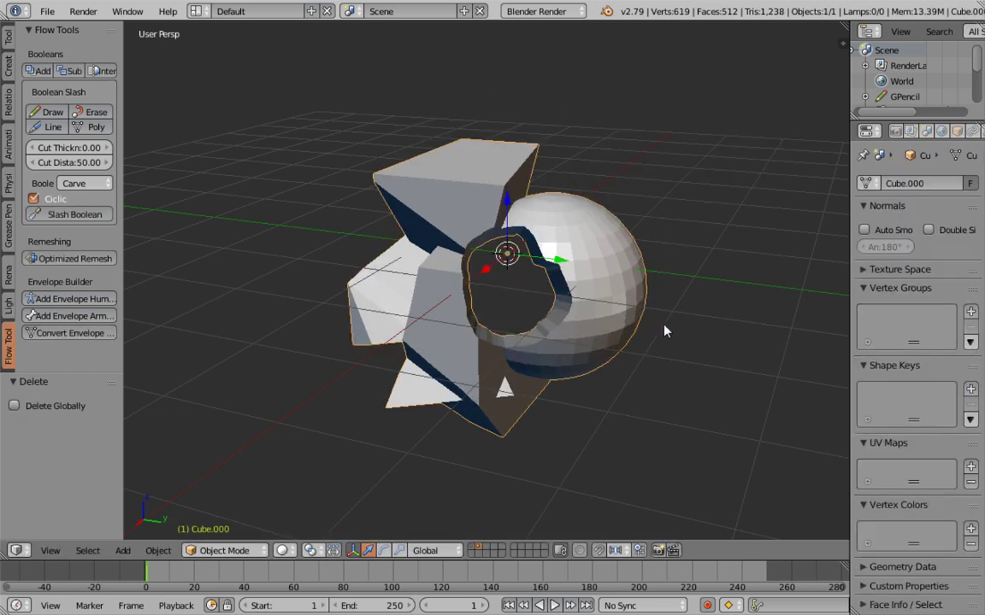
mouse_move(665, 330)
middle_down()
mouse_move(479, 323)
mouse_move(289, 248)
middle_up()
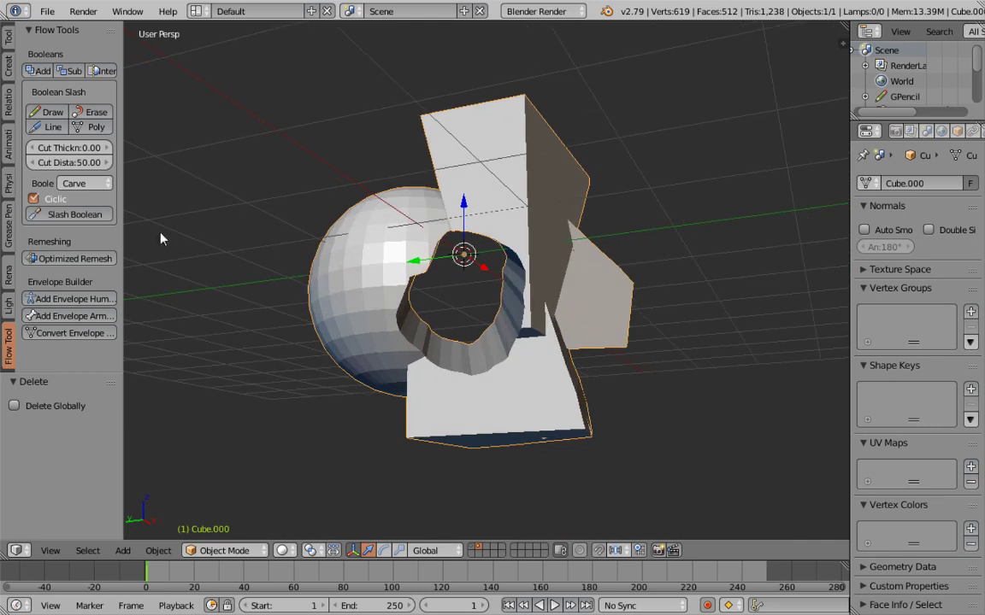
Try Optimized Remesh at default settings, then undo the coarse result
click(74, 257)
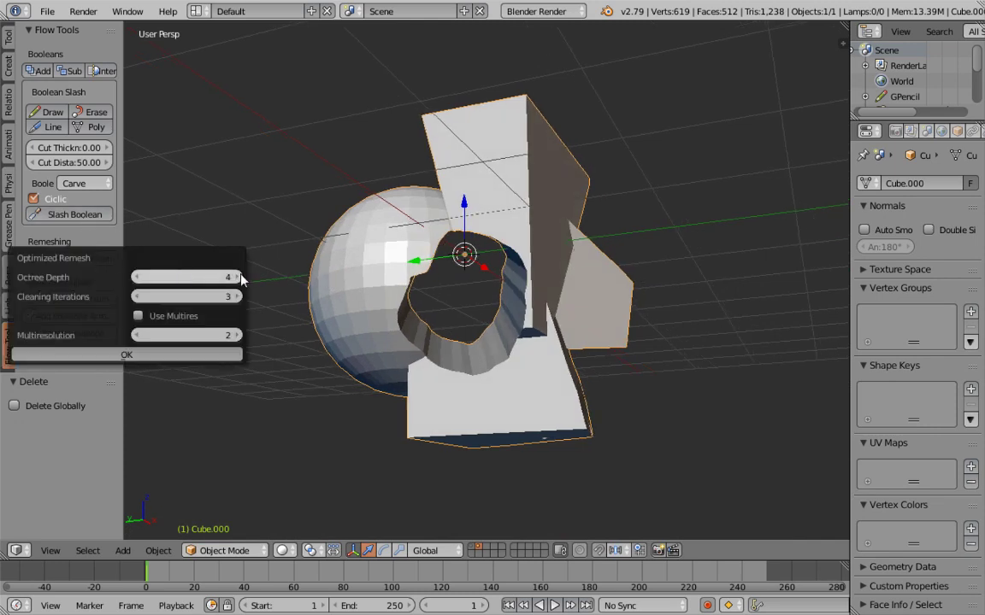
click(218, 354)
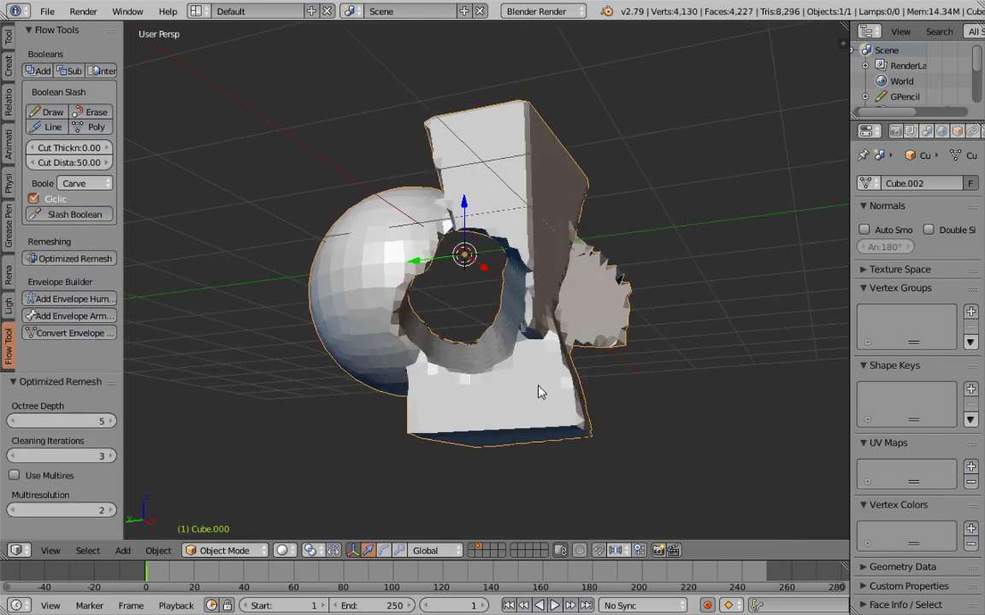
mouse_move(539, 391)
middle_down()
mouse_move(610, 448)
mouse_move(767, 455)
mouse_move(804, 386)
mouse_move(589, 397)
mouse_move(357, 350)
middle_up()
key(ctrl+z)
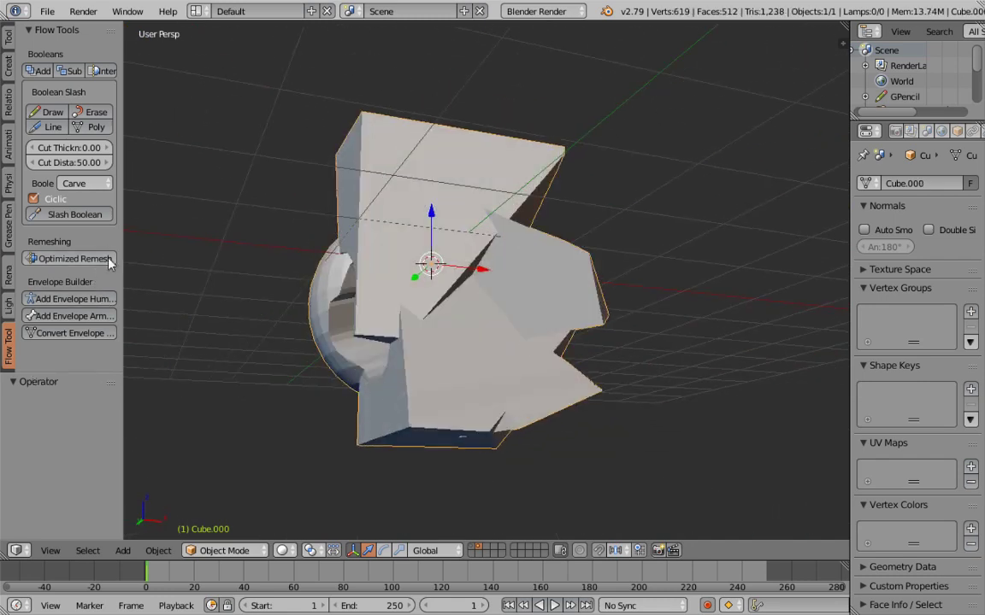
Run Optimized Remesh again with Octree Depth 7
click(104, 258)
click(238, 272)
click(237, 272)
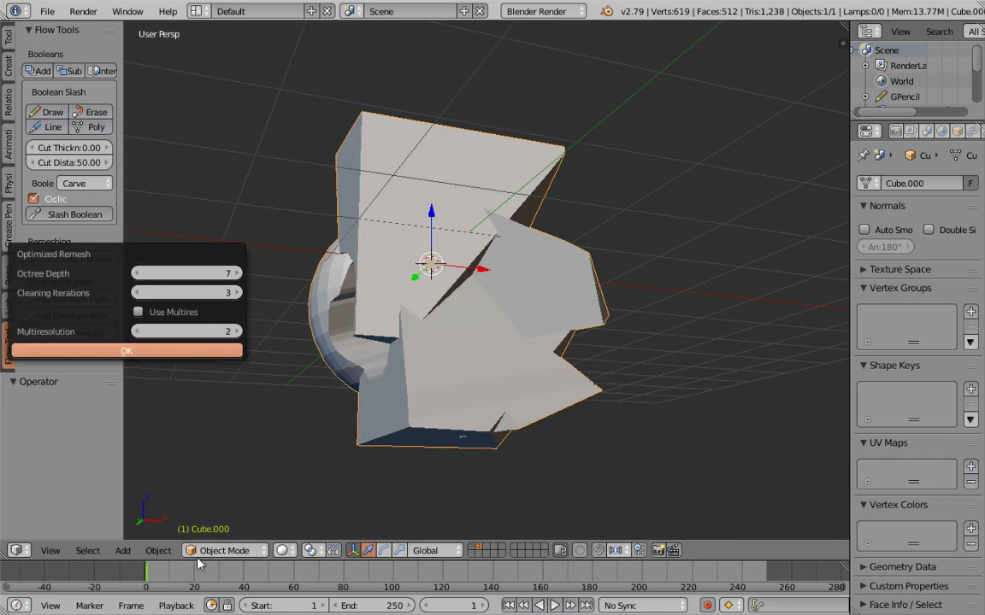
key(Return)
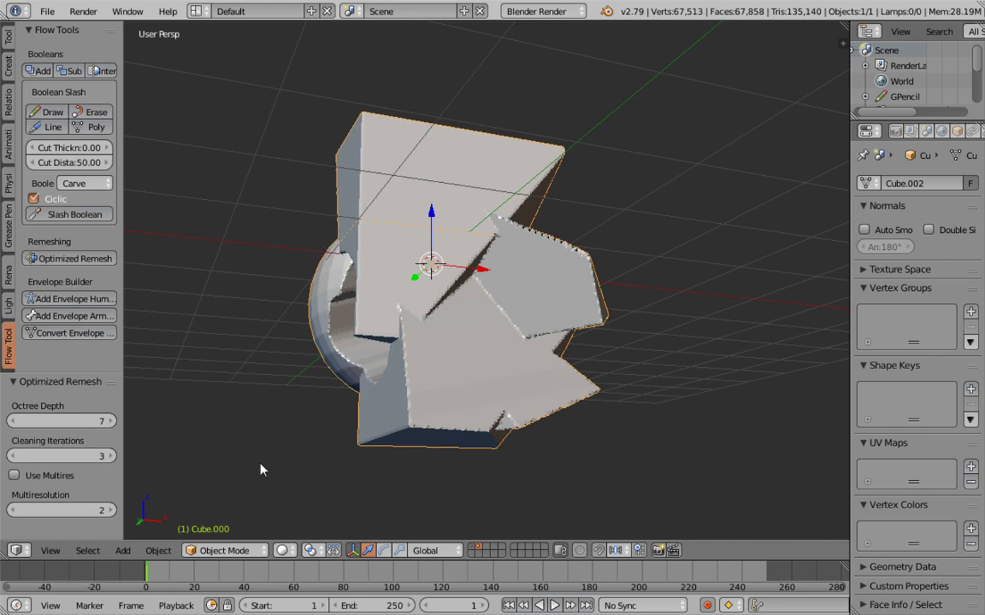
Enter Sculpt Mode and sculpt a dent near the hole's left edge
click(224, 551)
click(205, 499)
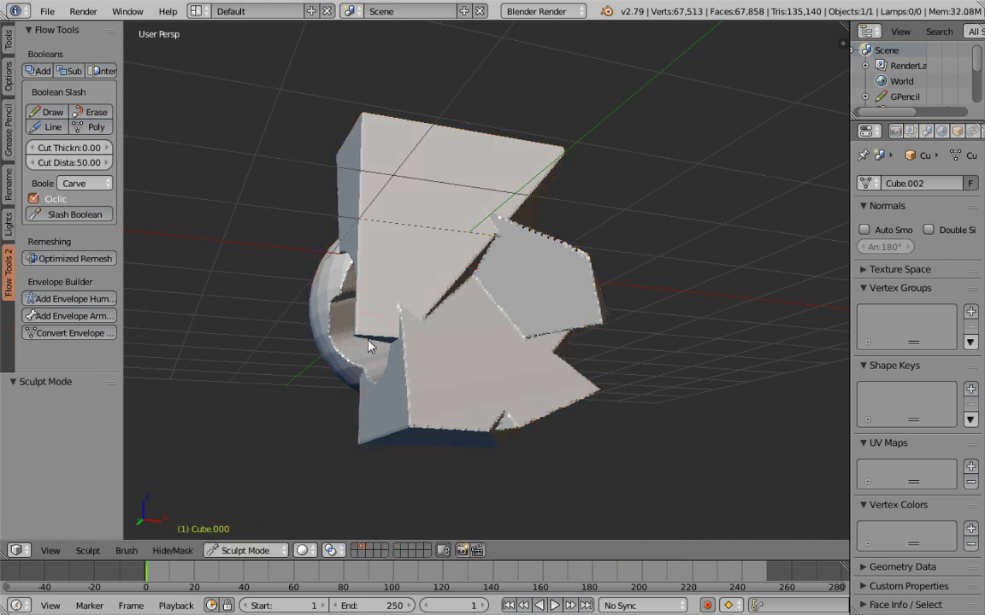
mouse_move(370, 345)
middle_down()
mouse_move(469, 362)
mouse_move(412, 330)
middle_up()
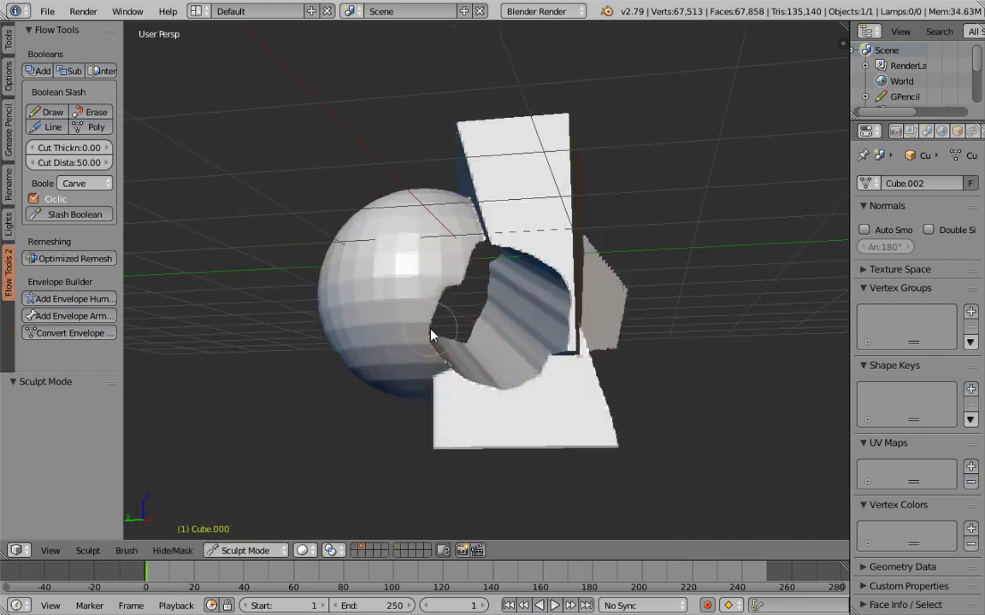
drag(432, 335, 467, 319)
scroll(439, 318, up, 5)
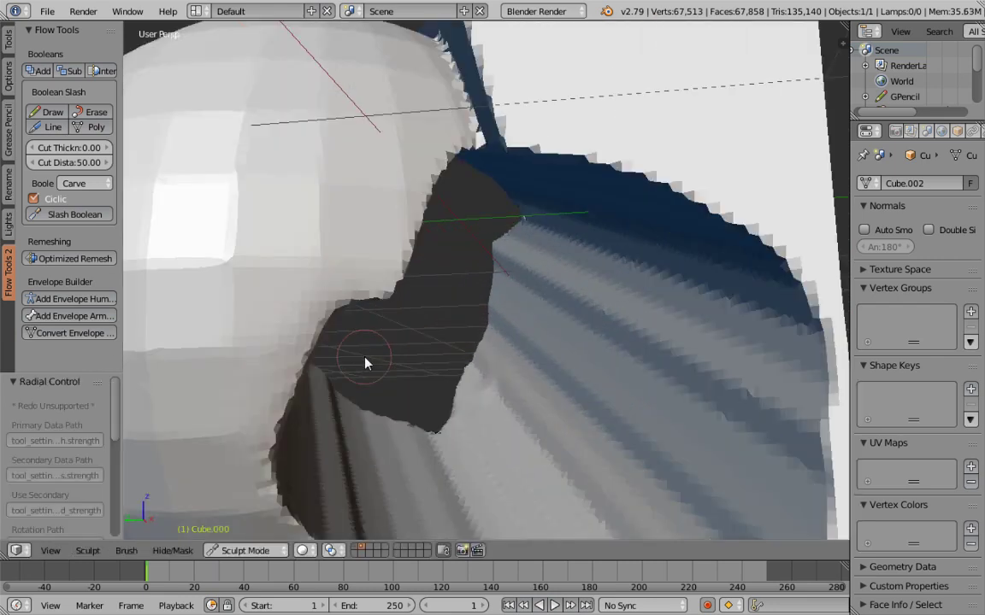
Set brush strength to 0.170 and smooth the hole rim and jagged cut edges
key(shift+f)
click(547, 304)
mouse_move(547, 303)
middle_down()
mouse_move(593, 324)
mouse_move(325, 308)
mouse_move(326, 247)
middle_up()
mouse_move(326, 247)
mouse_down()
mouse_move(363, 395)
mouse_move(351, 193)
mouse_move(362, 176)
mouse_up()
scroll(368, 179, down, 5)
middle_drag(415, 223, 536, 150)
mouse_move(535, 149)
mouse_down()
mouse_move(550, 167)
mouse_move(642, 198)
mouse_move(628, 284)
mouse_up()
Smooth the front-left surface of the shape and return to Object Mode
mouse_move(627, 283)
middle_down()
mouse_move(473, 380)
mouse_move(352, 378)
mouse_move(506, 280)
mouse_move(440, 342)
middle_up()
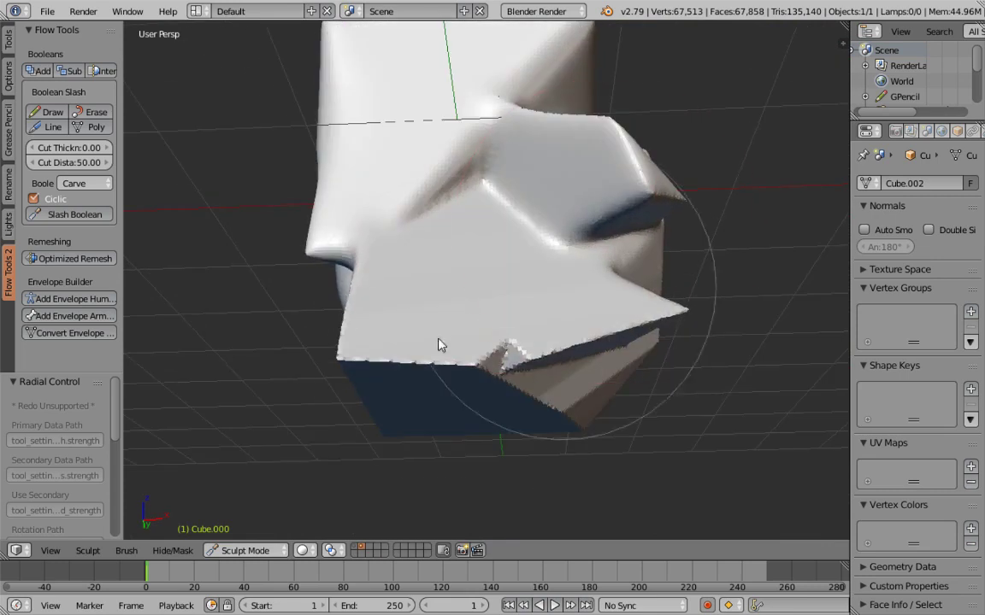
scroll(575, 376, down, 4)
middle_drag(571, 352, 442, 378)
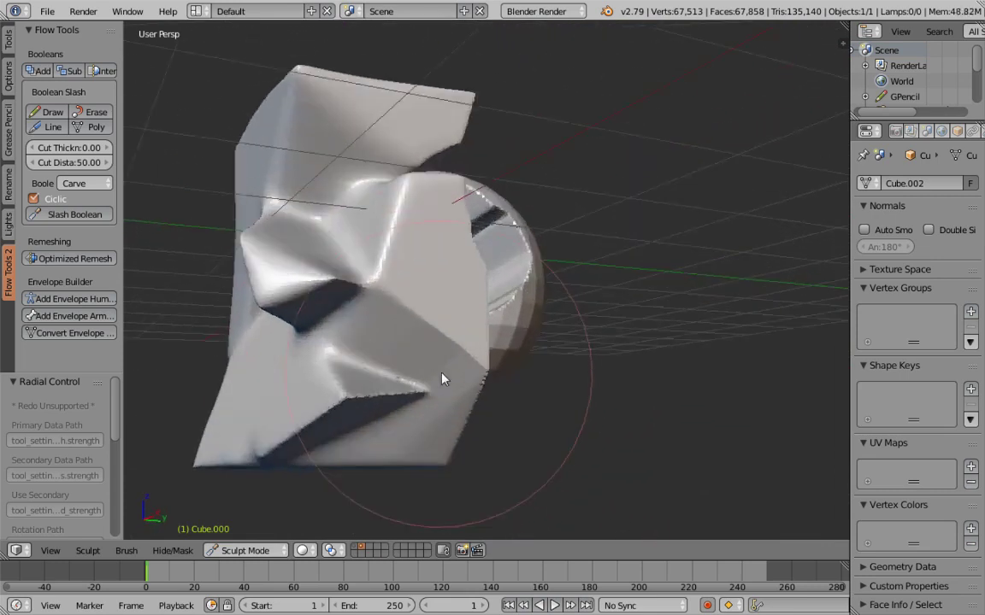
scroll(444, 397, up, 5)
drag(347, 230, 288, 460)
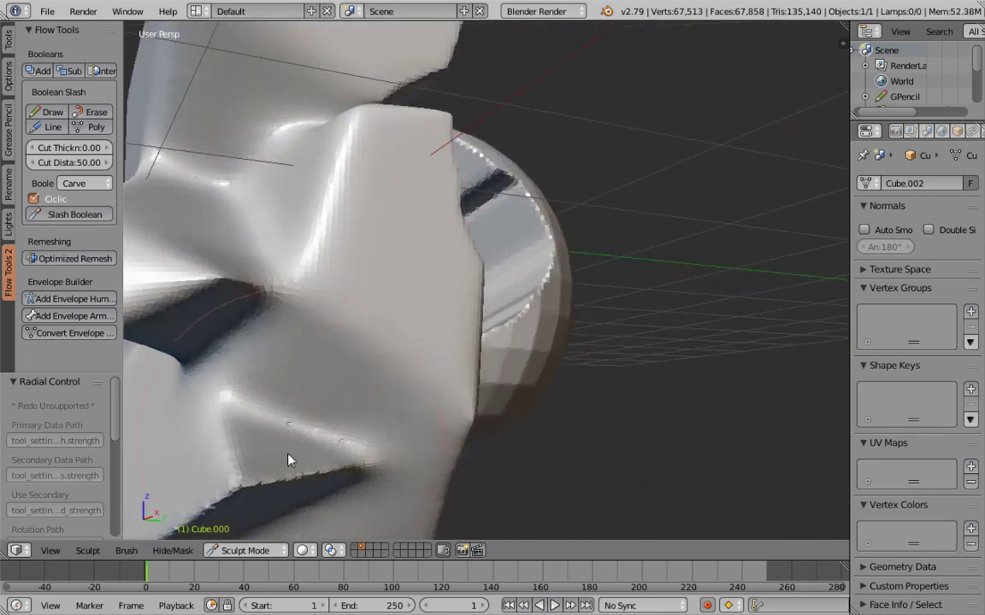
click(272, 550)
click(248, 530)
scroll(319, 500, down, 8)
Deselect all, add an envelope armature at the cursor, and enter Edit Mode
key(a)
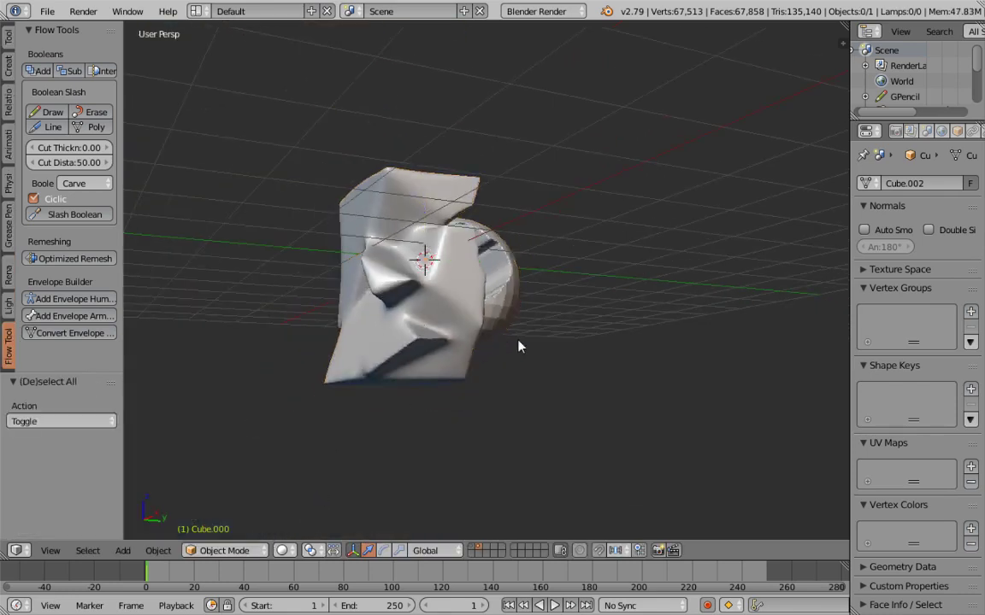
middle_drag(528, 415, 627, 428)
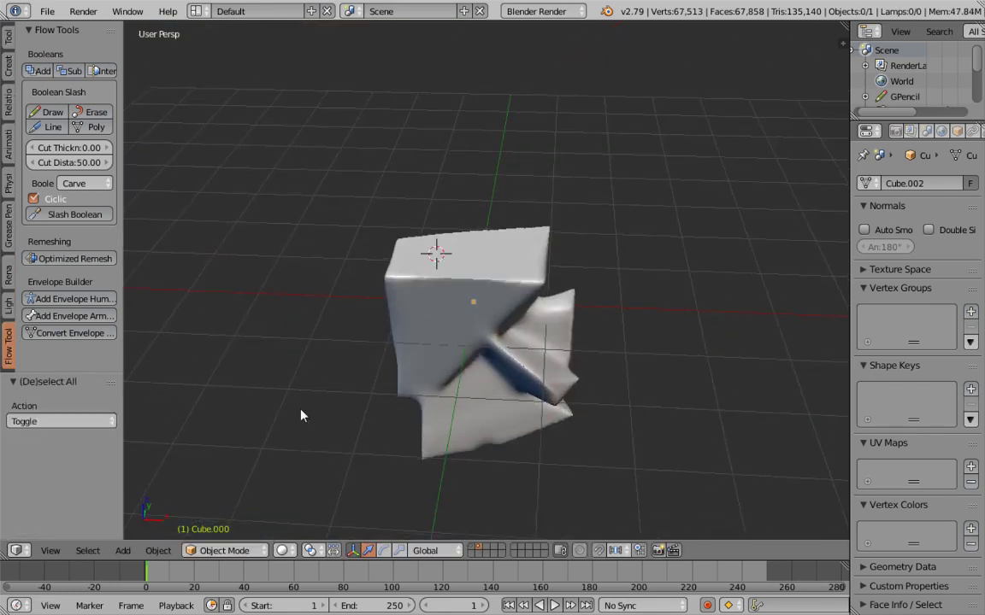
click(91, 316)
key(Tab)
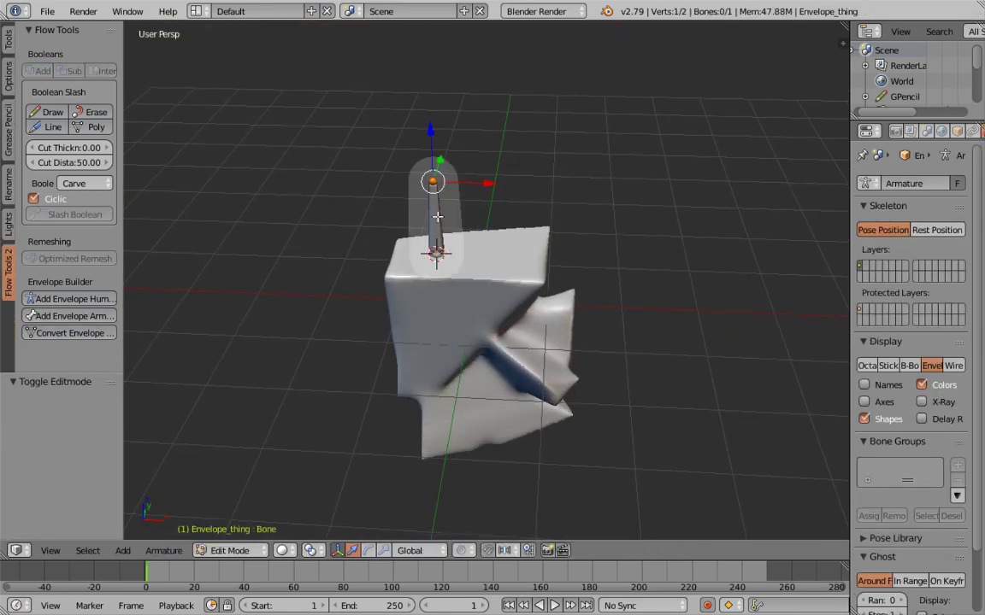
middle_drag(434, 184, 497, 242)
Extrude two bones upward and branch a third bone toward the upper left
key(e)
click(530, 151)
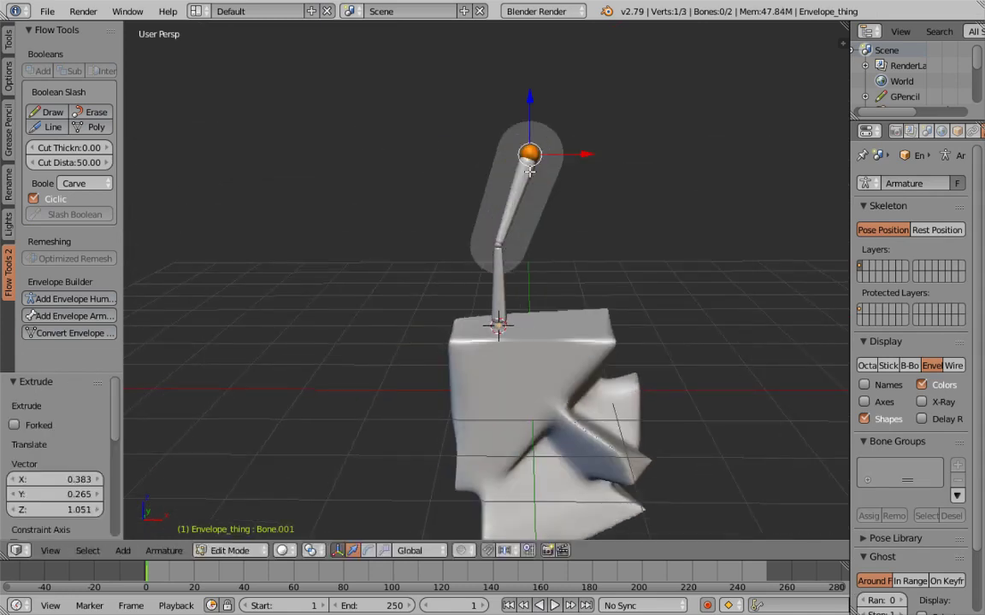
key(e)
click(613, 107)
right_click(523, 154)
key(e)
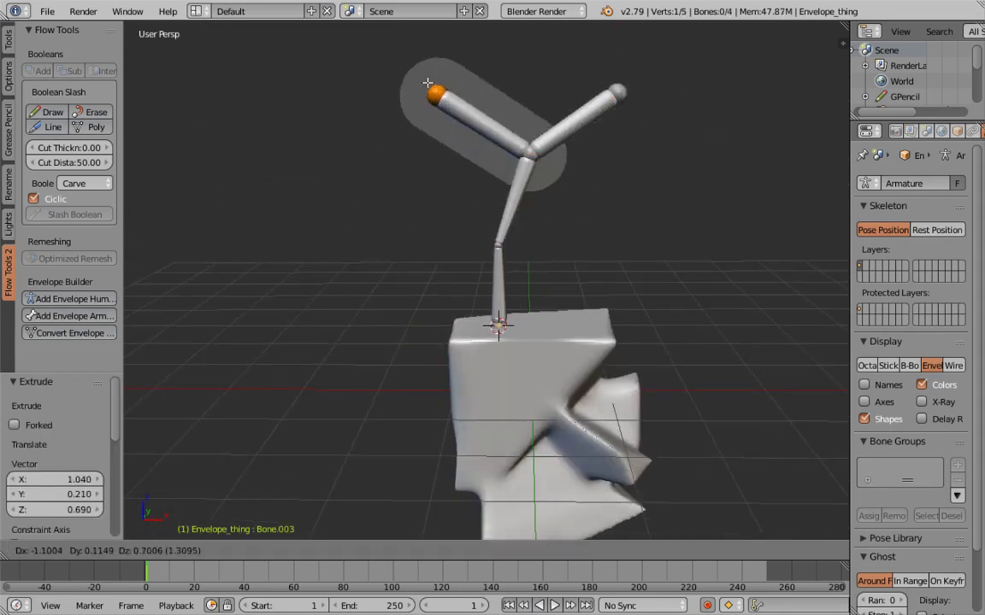
click(427, 97)
Extrude two more bones from the fork and enlarge the tip envelope into a sphere
right_click(537, 157)
middle_drag(537, 157, 517, 182)
key(e)
click(532, 128)
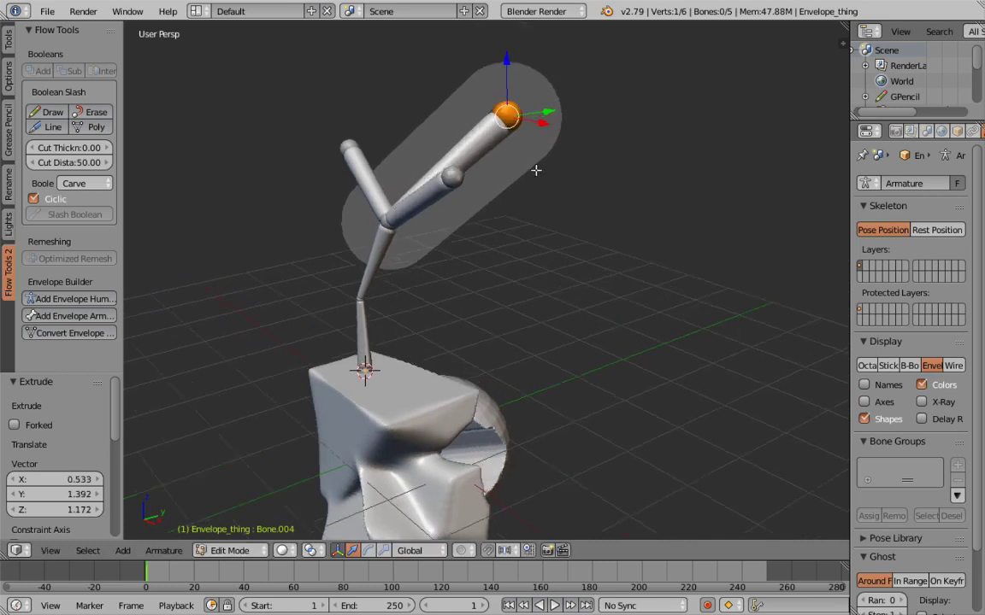
key(e)
click(545, 116)
key(alt+s)
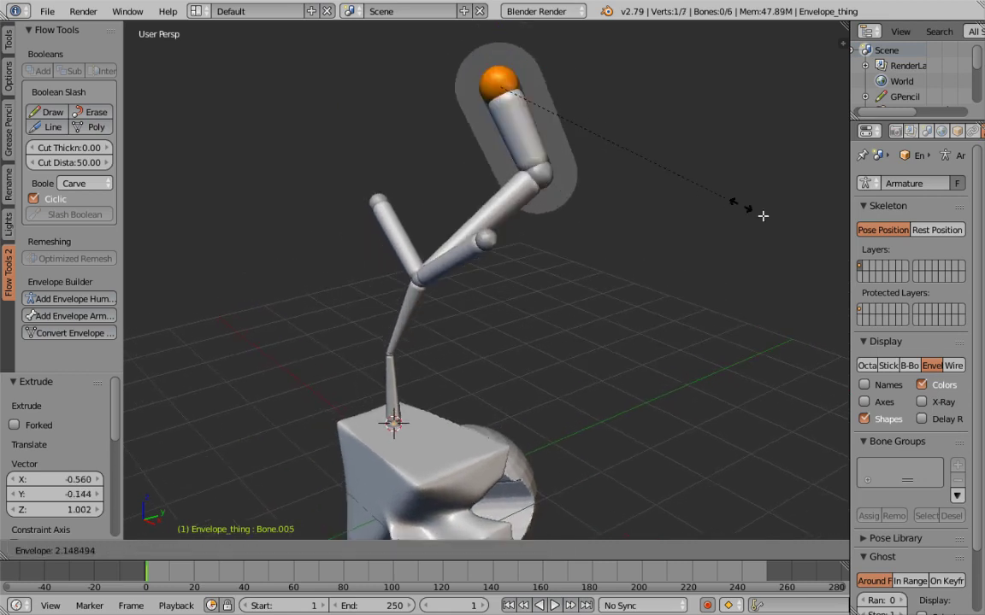
click(236, 328)
Extend the left arm with a bone ending in a large spherical envelope
right_click(364, 193)
key(e)
click(279, 187)
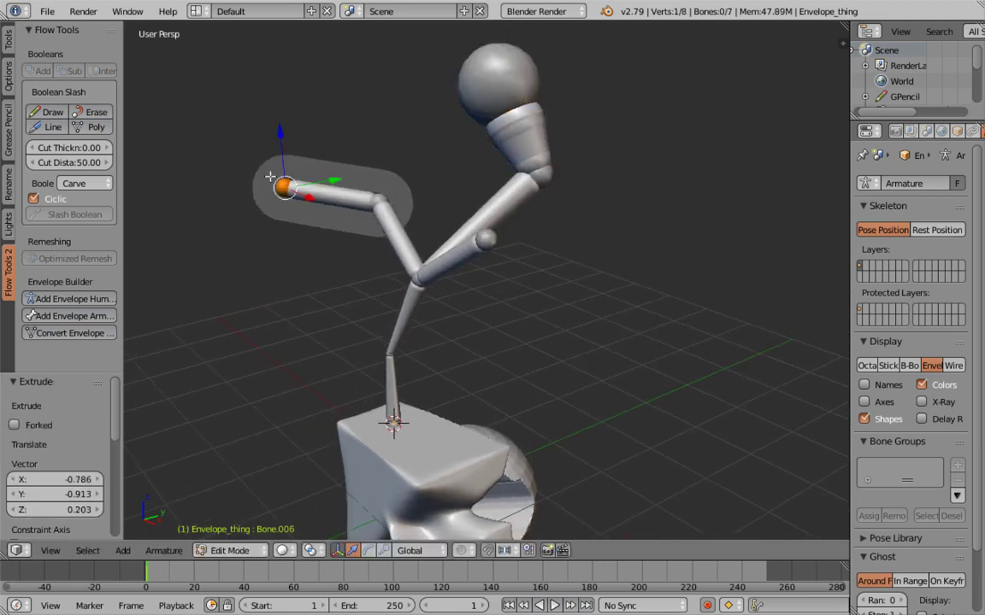
key(alt+s)
click(685, 358)
right_click(392, 422)
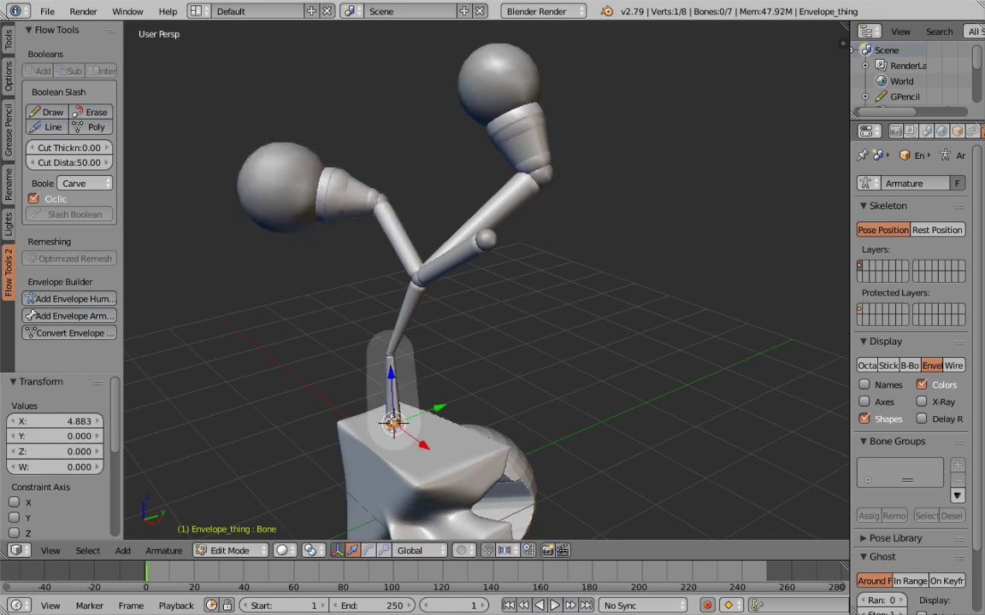
middle_drag(392, 423, 400, 386)
Convert the envelope armature to a mesh with resolution 0.02
key(Tab)
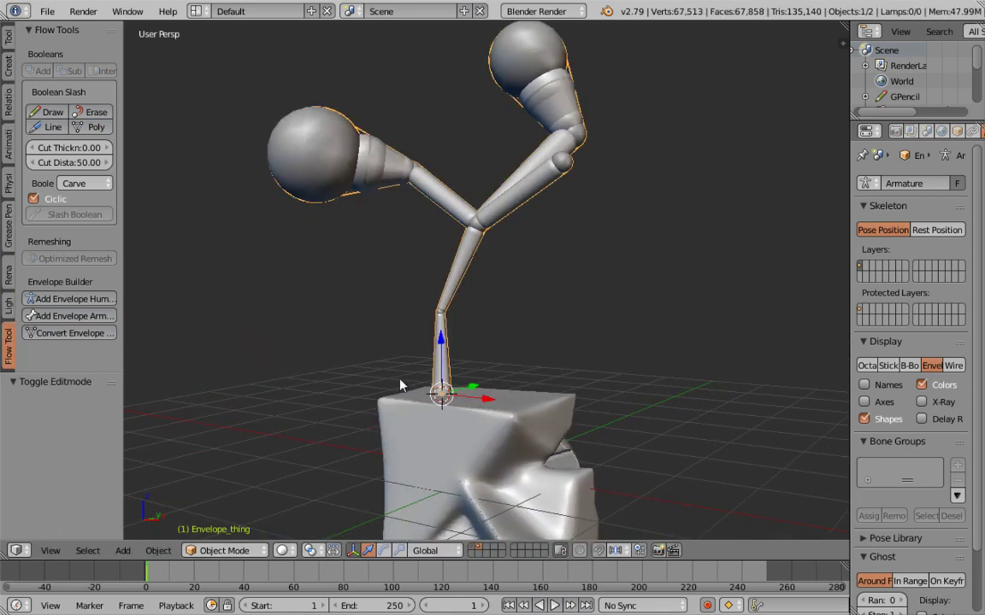
click(71, 334)
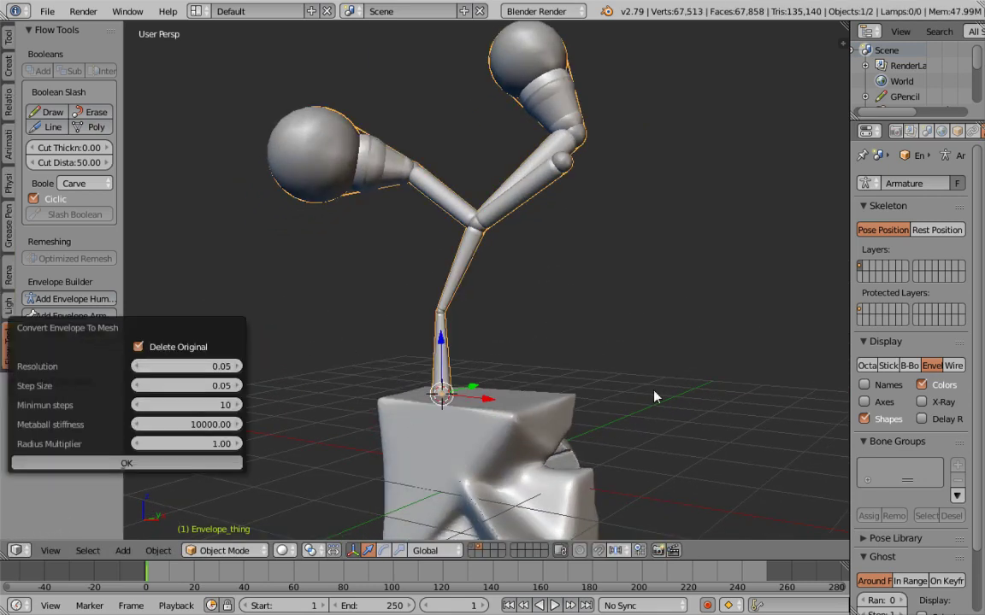
click(237, 463)
middle_drag(624, 453, 609, 331)
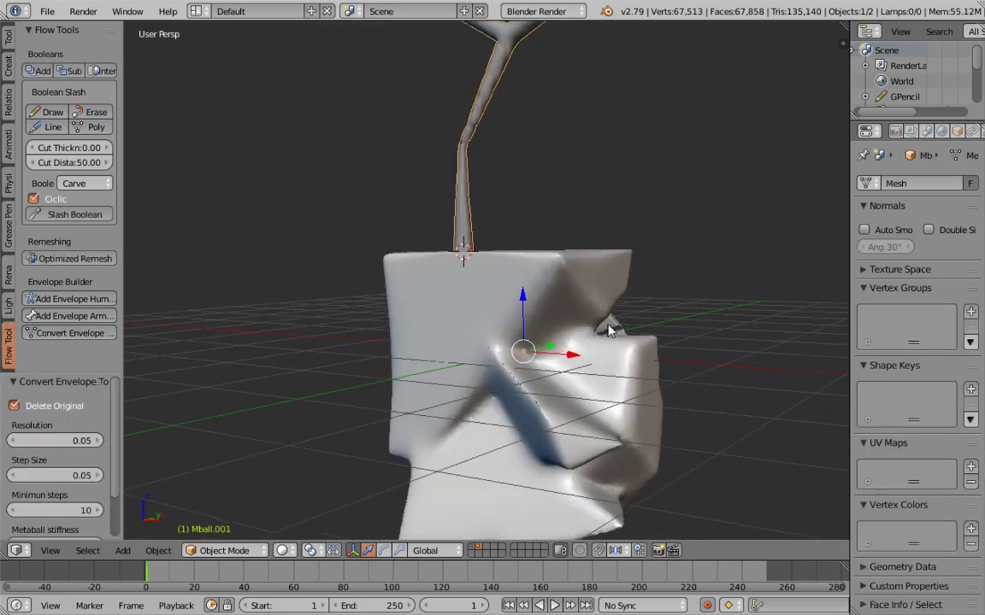
click(12, 441)
Add the block to the selection alongside the new armature mesh
middle_drag(407, 270, 468, 335)
scroll(558, 402, up, 3)
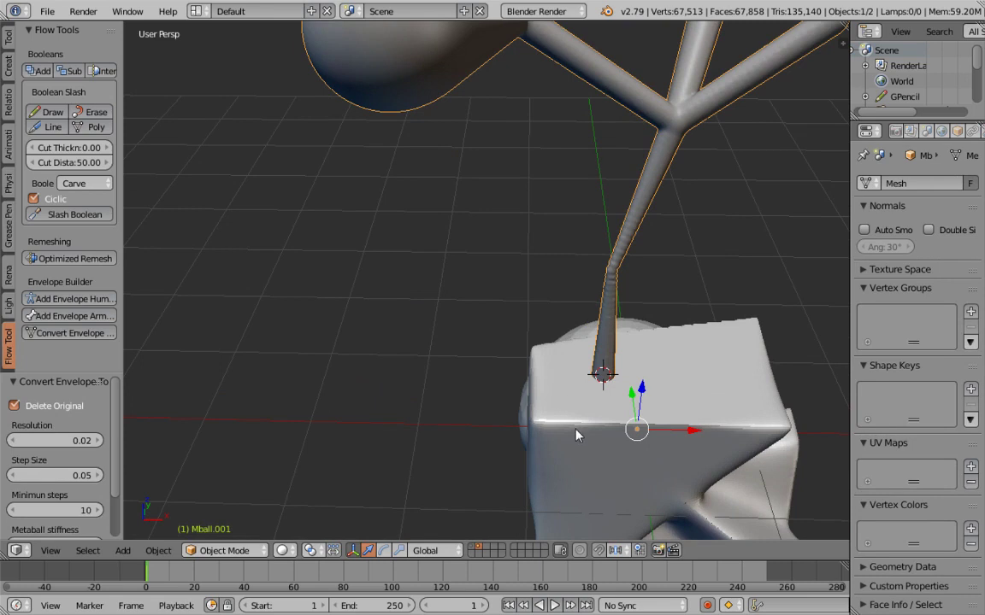
shift+right_click(576, 435)
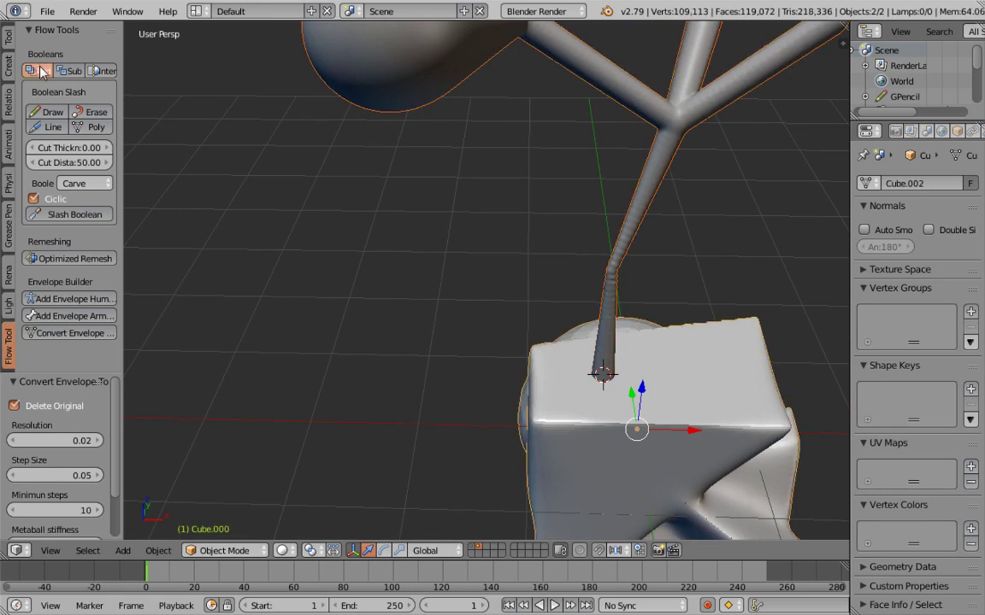
scroll(391, 378, down, 3)
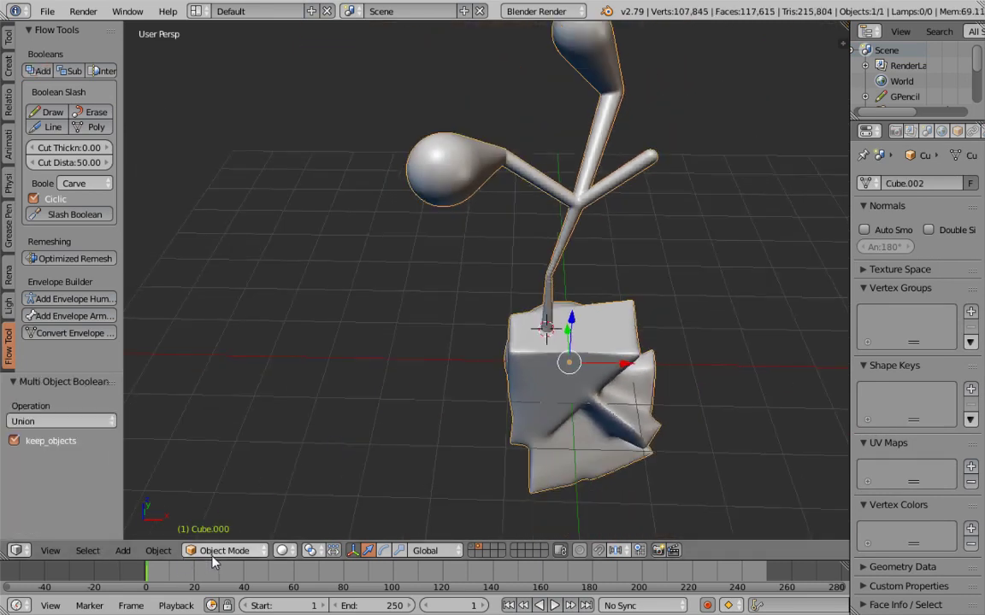
In Sculpt Mode, resize the brush and sculpt strokes onto the branching stem
click(218, 551)
click(227, 498)
scroll(561, 384, up, 5)
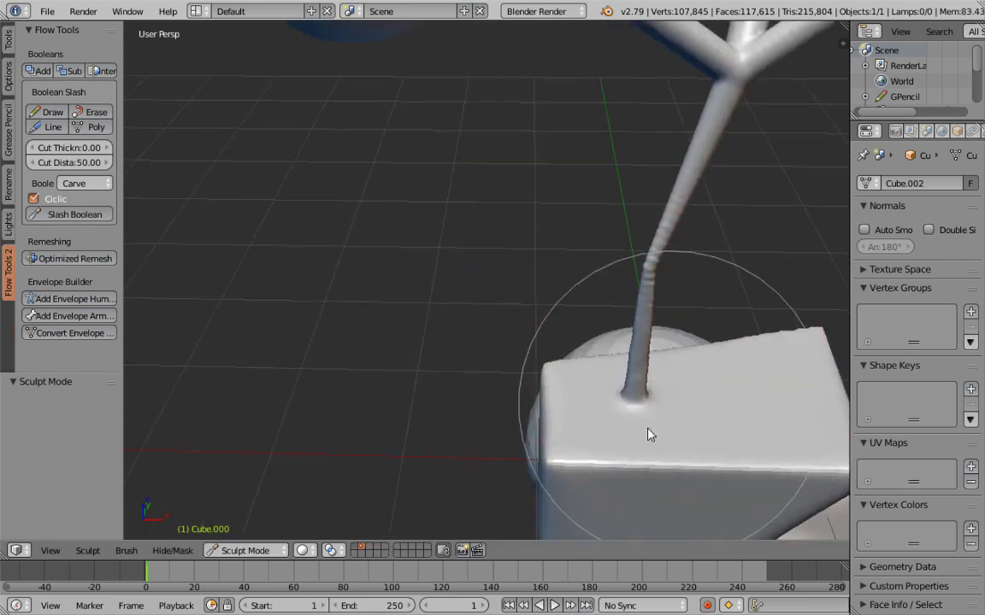
mouse_move(741, 428)
middle_down()
mouse_move(506, 365)
mouse_move(481, 424)
mouse_move(400, 416)
mouse_move(423, 413)
middle_up()
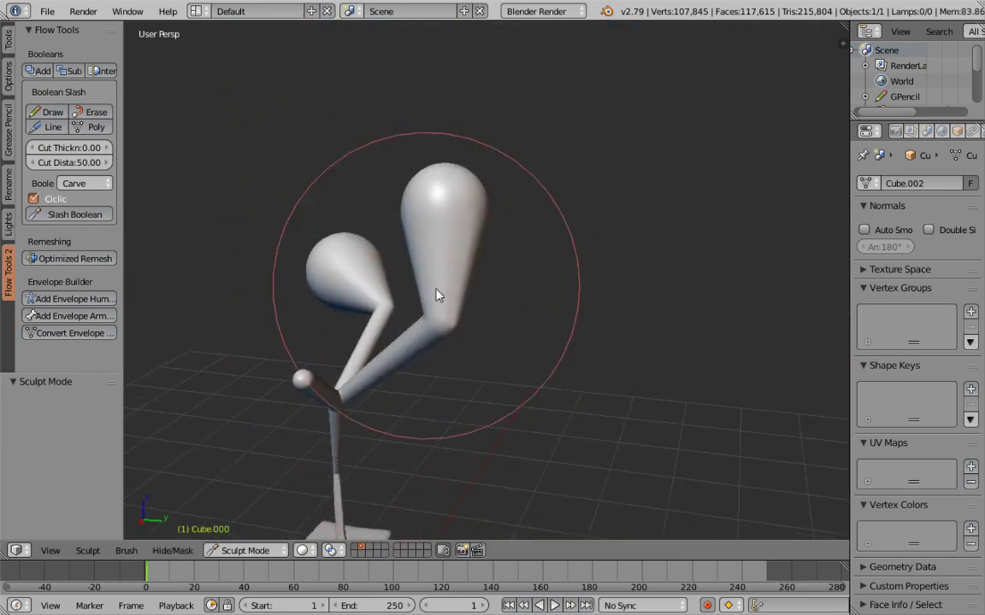
key(f)
click(387, 303)
scroll(390, 256, up, 5)
mouse_move(435, 219)
mouse_down()
mouse_move(374, 324)
mouse_move(396, 197)
mouse_move(431, 148)
mouse_up()
scroll(430, 148, down, 5)
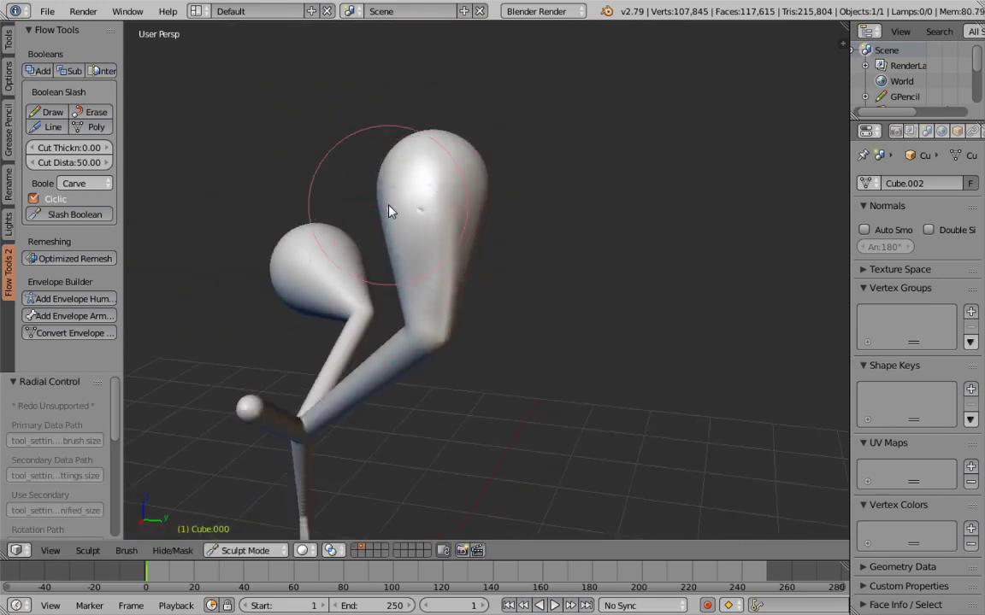
mouse_move(453, 244)
middle_down()
mouse_move(296, 220)
mouse_move(227, 121)
mouse_move(402, 244)
mouse_move(389, 299)
mouse_move(321, 335)
mouse_move(358, 246)
mouse_move(526, 332)
mouse_move(363, 182)
middle_up()
mouse_move(266, 132)
middle_down()
mouse_move(377, 362)
mouse_move(479, 344)
mouse_move(485, 246)
middle_up()
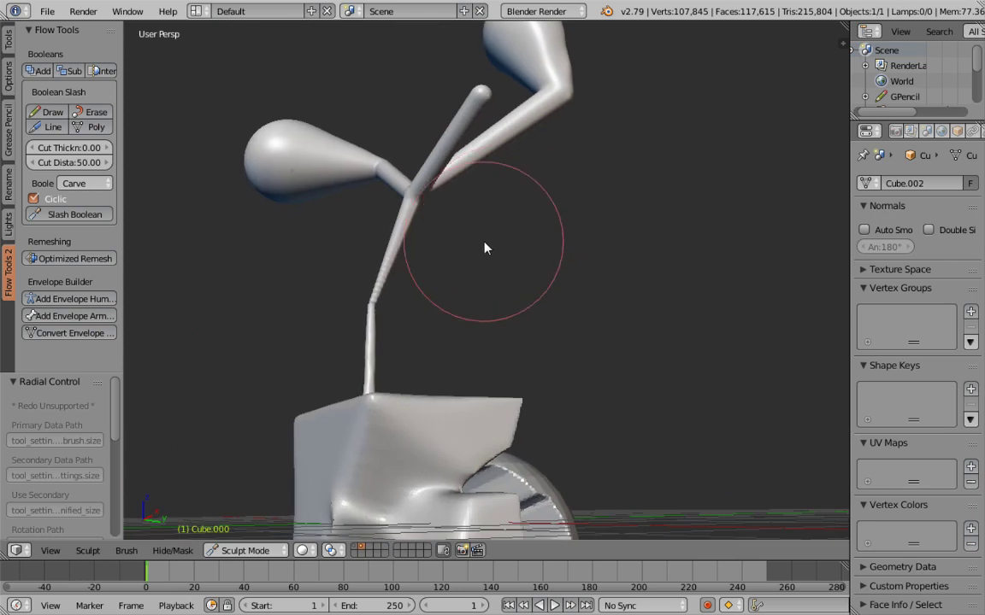
Return to Object Mode and delete the sculpted object
click(232, 551)
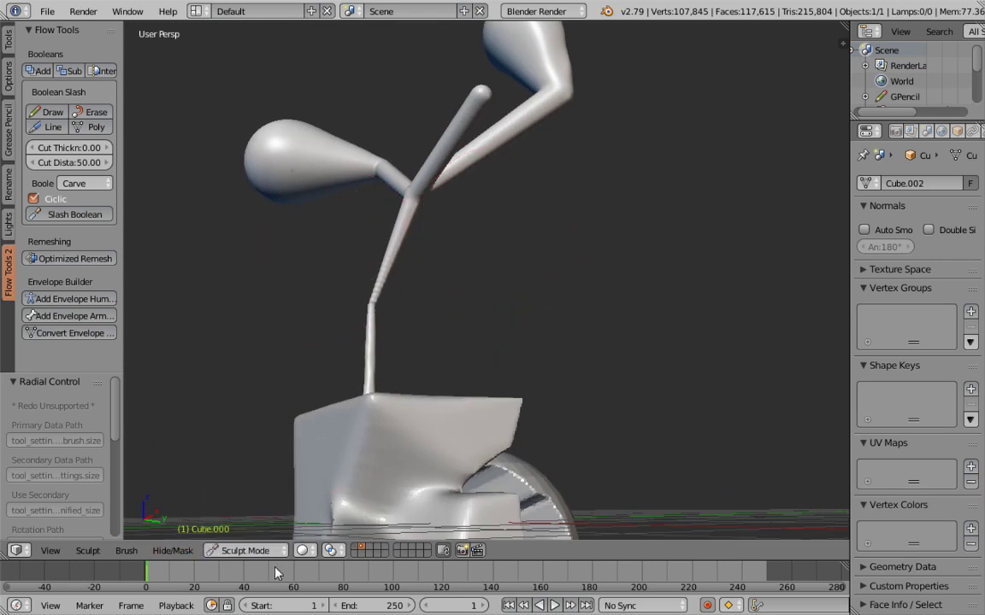
click(270, 548)
click(250, 531)
scroll(428, 384, down, 5)
middle_drag(427, 384, 450, 407)
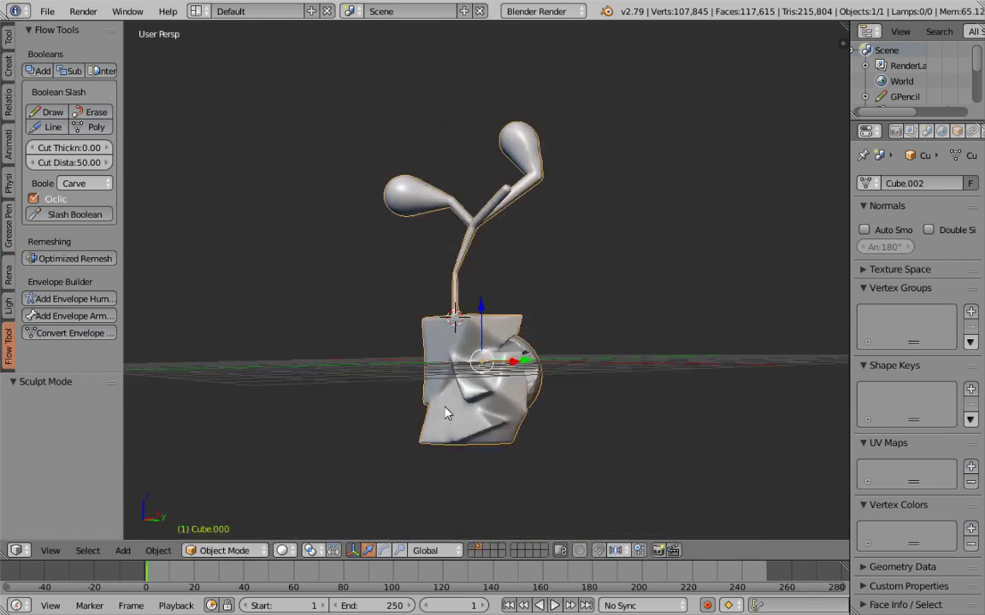
key(x)
click(444, 410)
Add a Flow Tools envelope human and set its Gender to Female
click(72, 299)
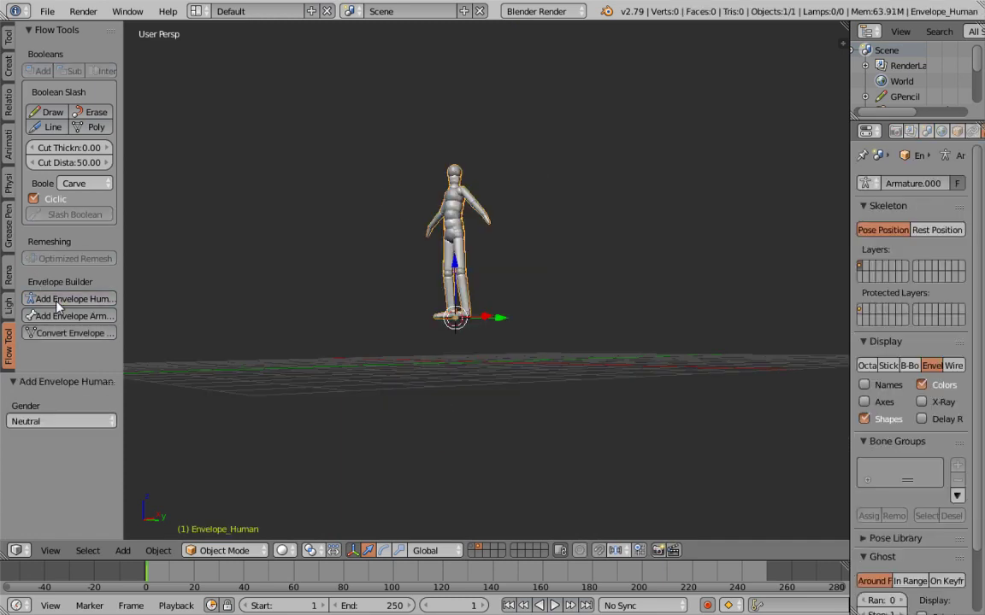
scroll(539, 330, up, 3)
middle_drag(539, 330, 653, 346)
scroll(648, 353, up, 3)
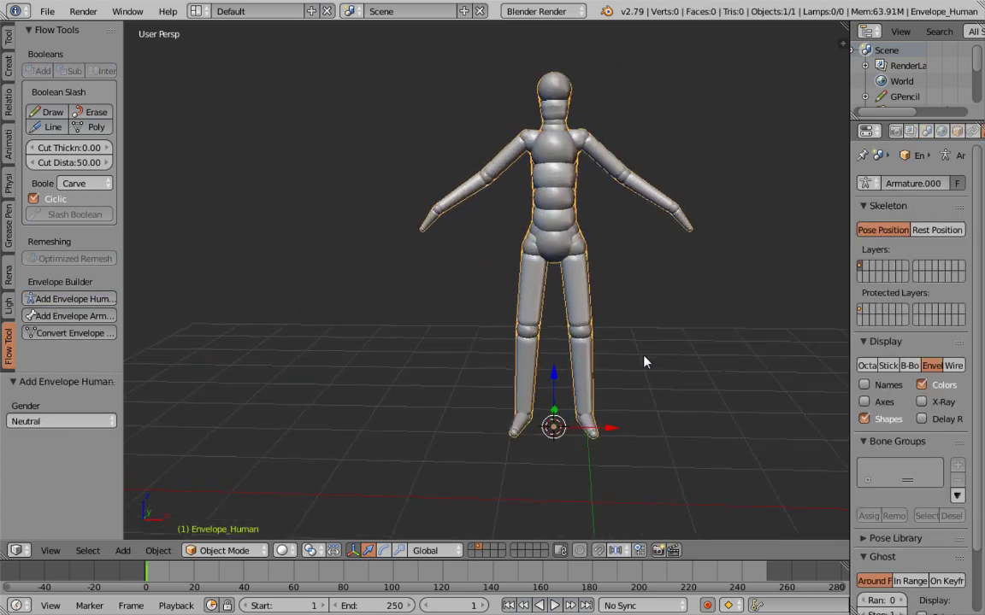
click(23, 423)
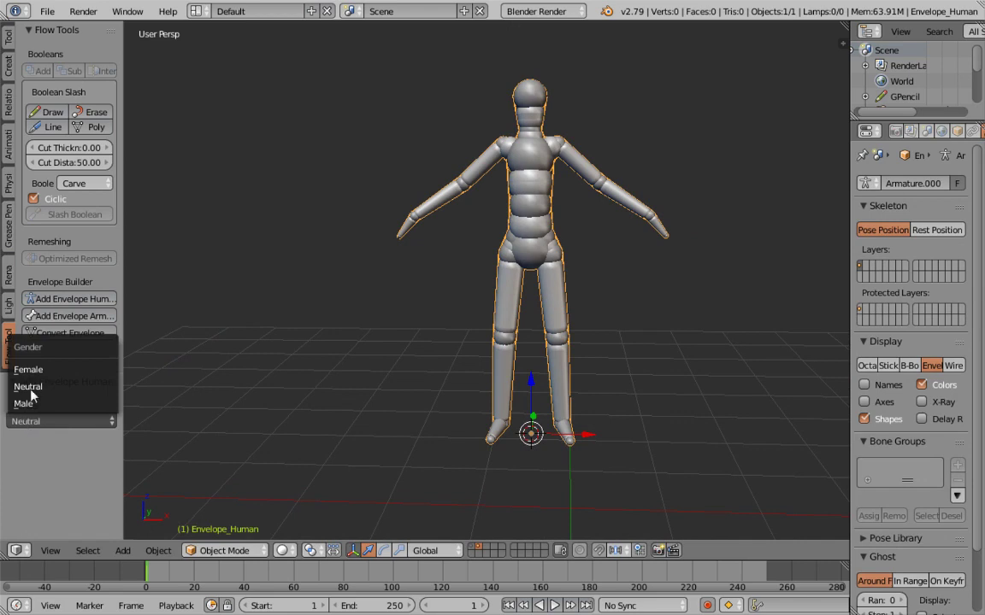
click(28, 369)
click(43, 420)
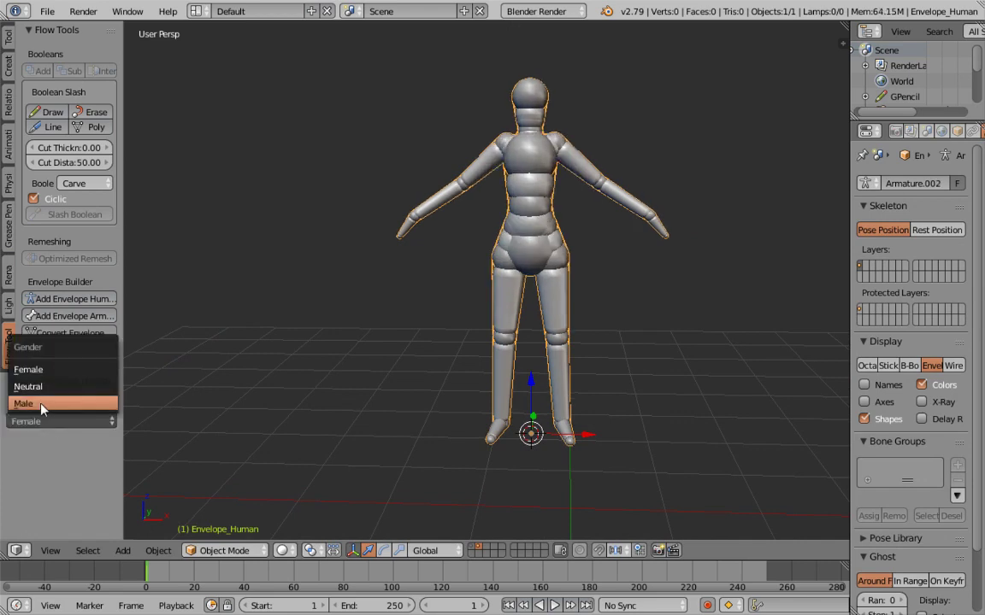
click(41, 405)
click(44, 420)
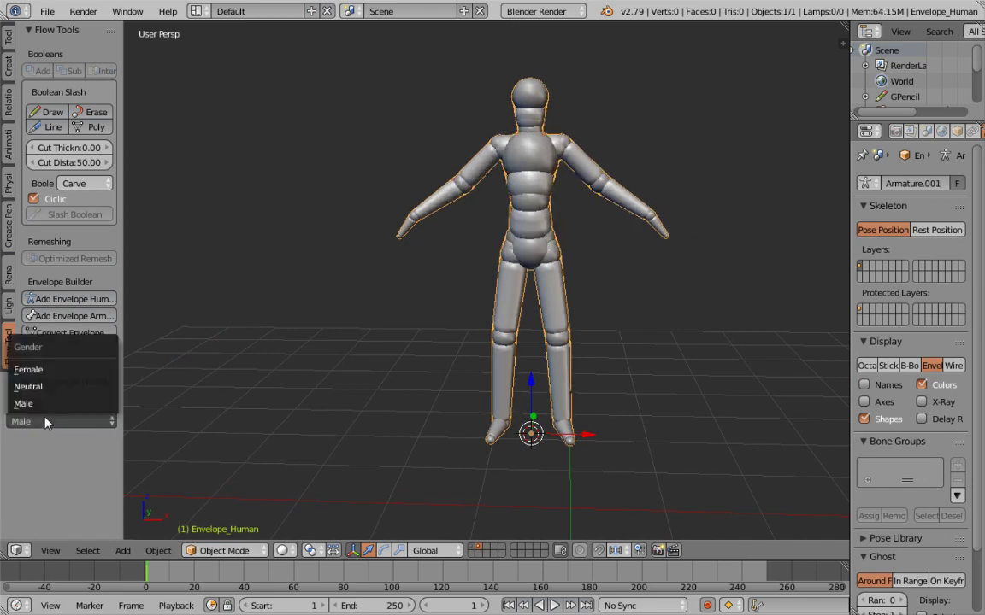
click(28, 369)
scroll(278, 350, up, 3)
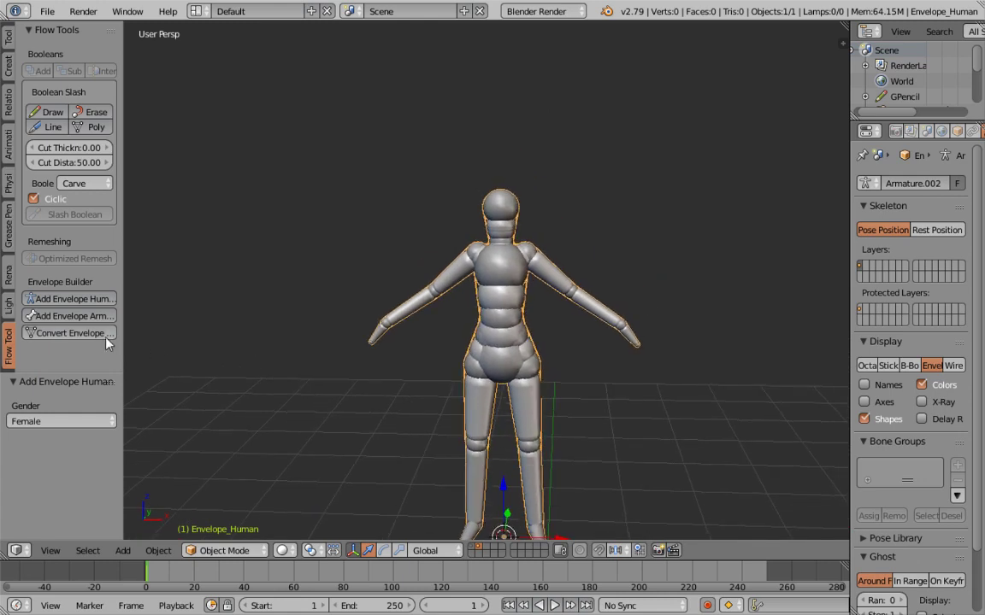
Convert the envelope human to a smooth mesh at resolution 0.02
click(72, 334)
triple_click(238, 377)
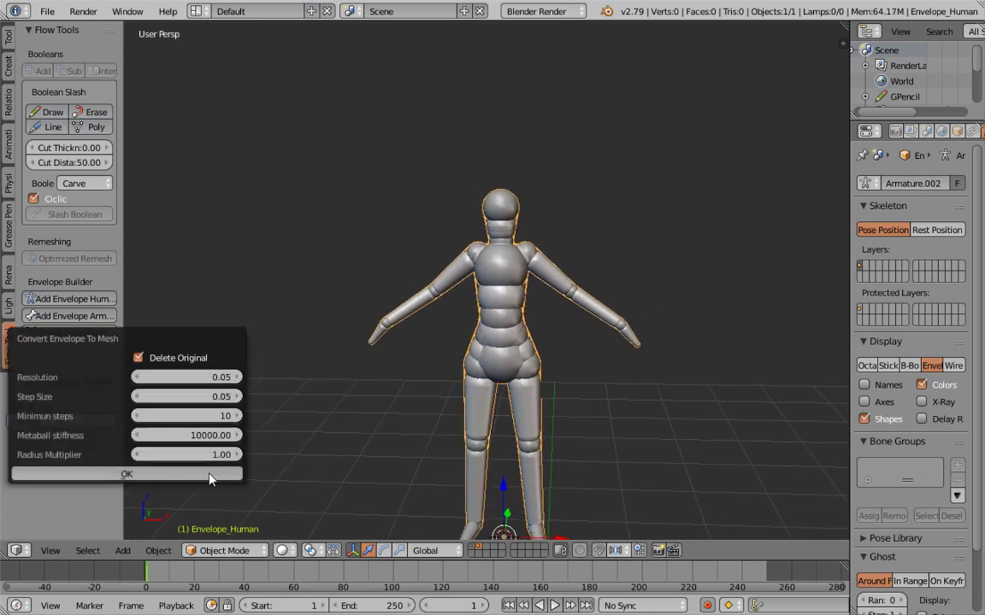
key(Return)
scroll(363, 432, up, 5)
shift+middle_drag(362, 432, 418, 346)
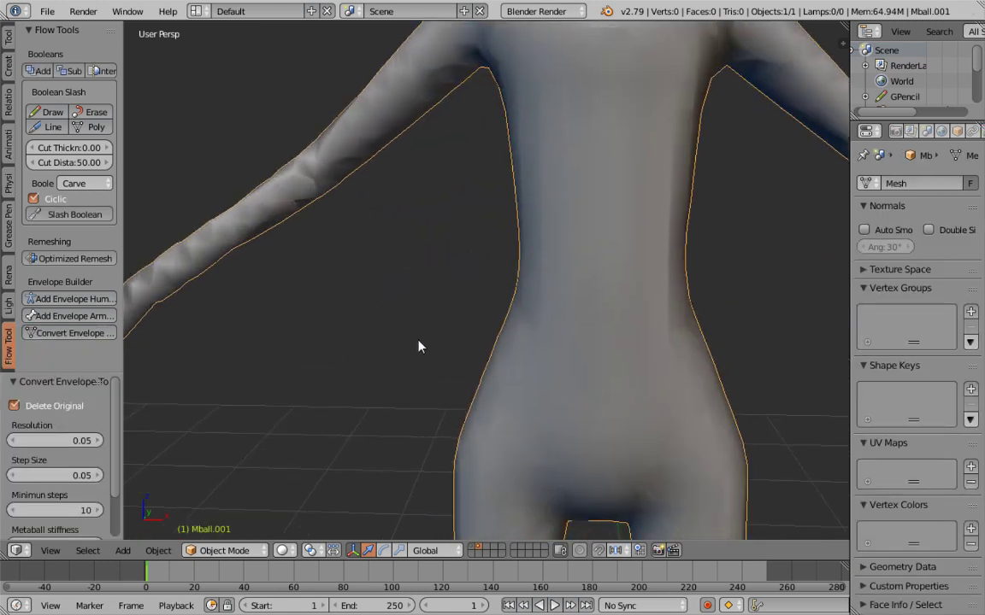
click(12, 440)
scroll(208, 359, down, 10)
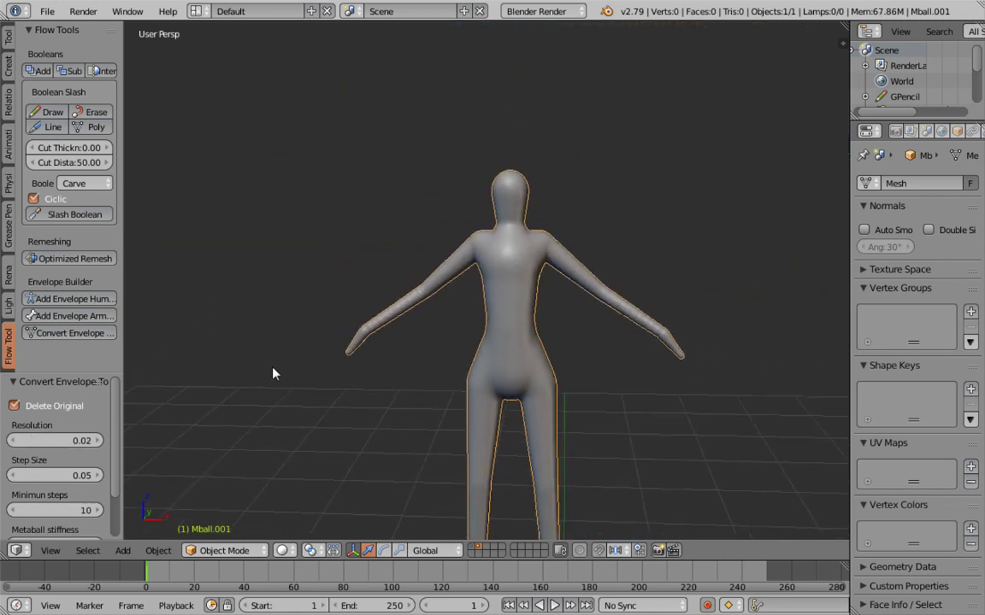
scroll(270, 380, up, 3)
click(217, 552)
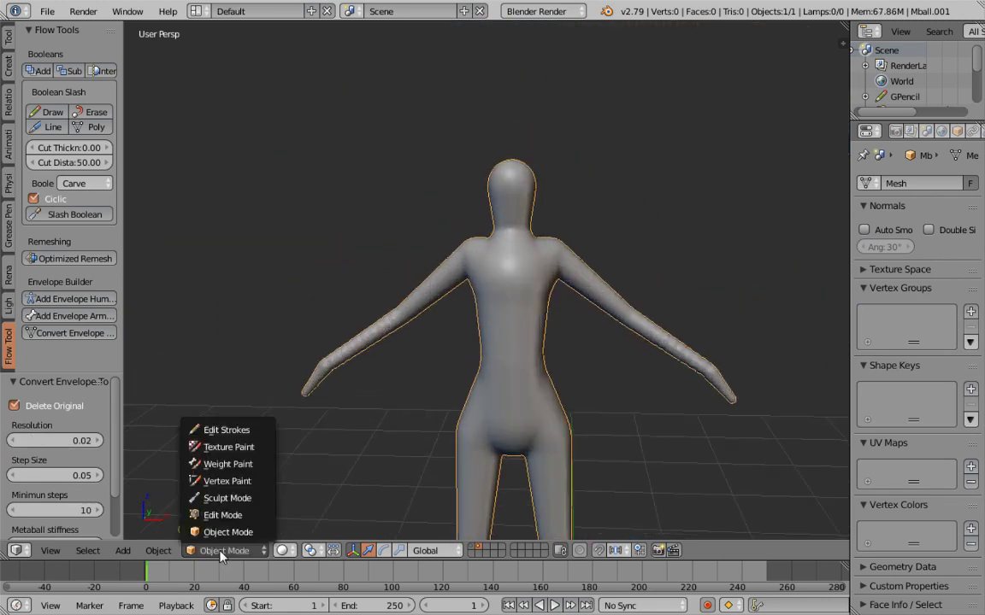
Enter Sculpt Mode, resize the brush, and set brush Rake to 0.271
click(218, 501)
scroll(405, 309, up, 5)
mouse_move(405, 309)
middle_down()
mouse_move(439, 330)
mouse_move(304, 319)
mouse_move(562, 345)
mouse_move(523, 340)
middle_up()
key(f)
click(465, 334)
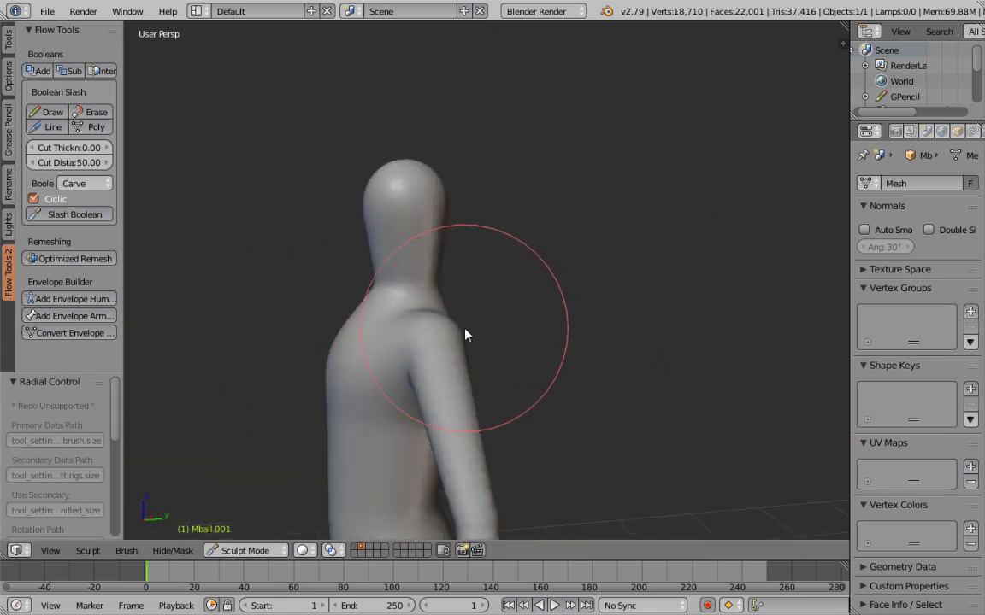
click(9, 130)
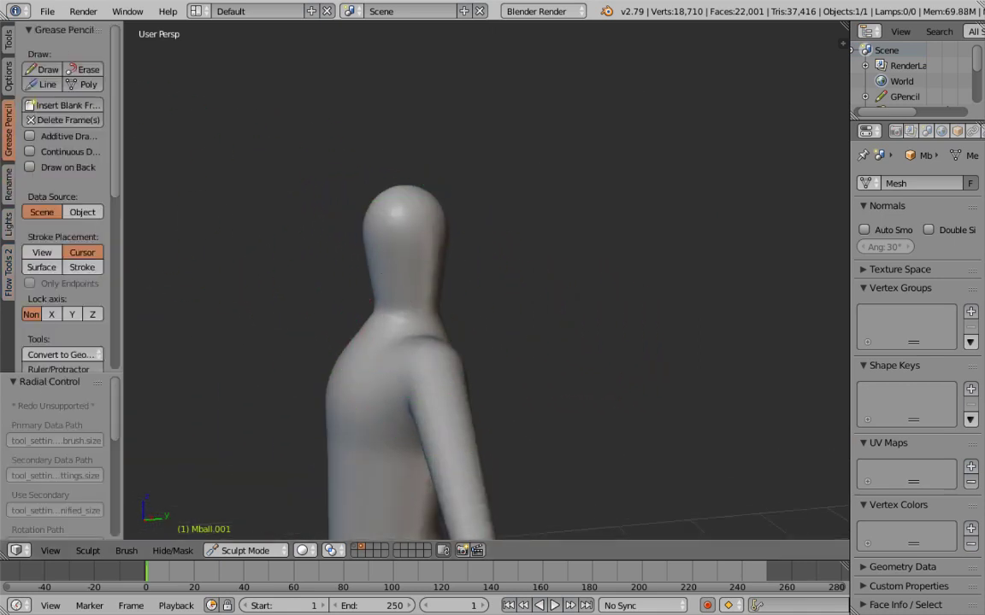
click(8, 39)
mouse_move(355, 293)
middle_down()
mouse_move(378, 269)
mouse_move(386, 208)
mouse_move(350, 265)
middle_up()
scroll(368, 282, up, 5)
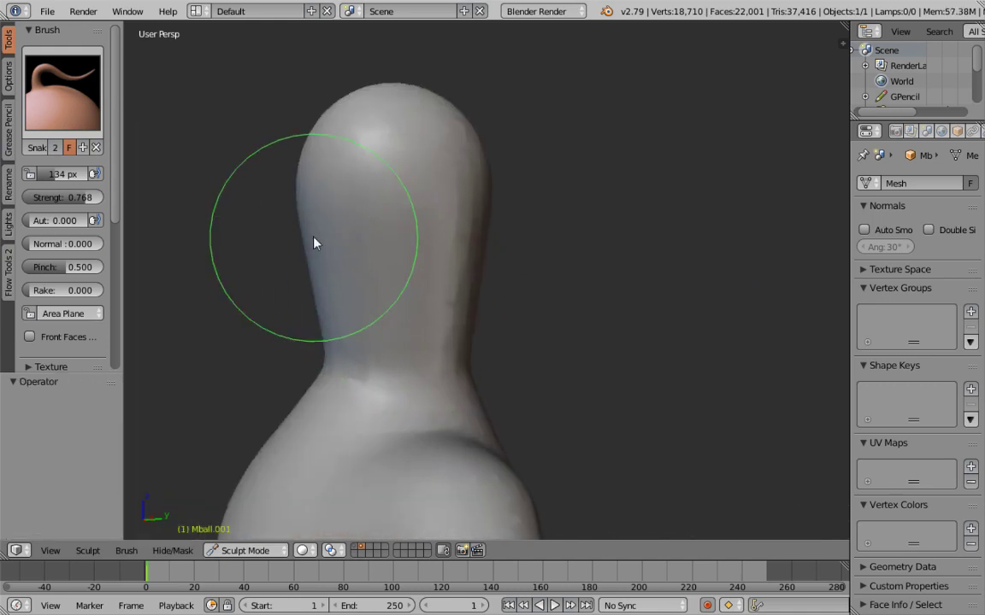
scroll(334, 252, down, 5)
drag(68, 291, 86, 290)
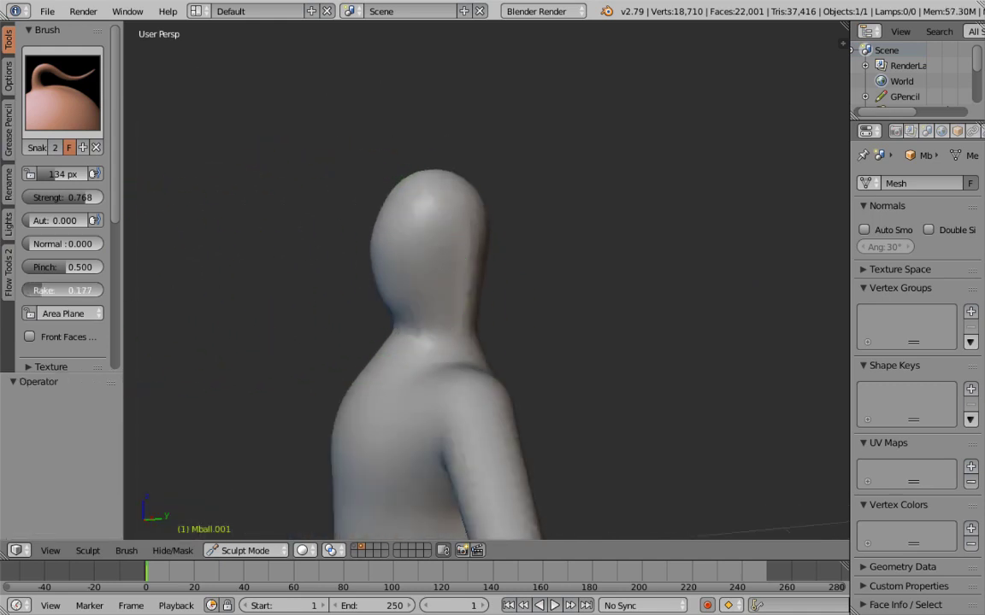
Sculpt the chest, neck and head surface, then return to Object Mode
mouse_move(383, 273)
middle_down()
mouse_move(407, 192)
mouse_move(385, 247)
mouse_move(384, 229)
mouse_move(363, 366)
middle_up()
mouse_move(363, 365)
mouse_down()
mouse_move(385, 378)
mouse_move(401, 370)
mouse_move(386, 415)
mouse_up()
mouse_move(386, 415)
middle_down()
mouse_move(554, 419)
mouse_move(534, 366)
mouse_move(543, 300)
mouse_move(498, 159)
middle_up()
mouse_move(498, 160)
mouse_down()
mouse_move(470, 132)
mouse_move(486, 120)
mouse_up()
scroll(428, 281, up, 2)
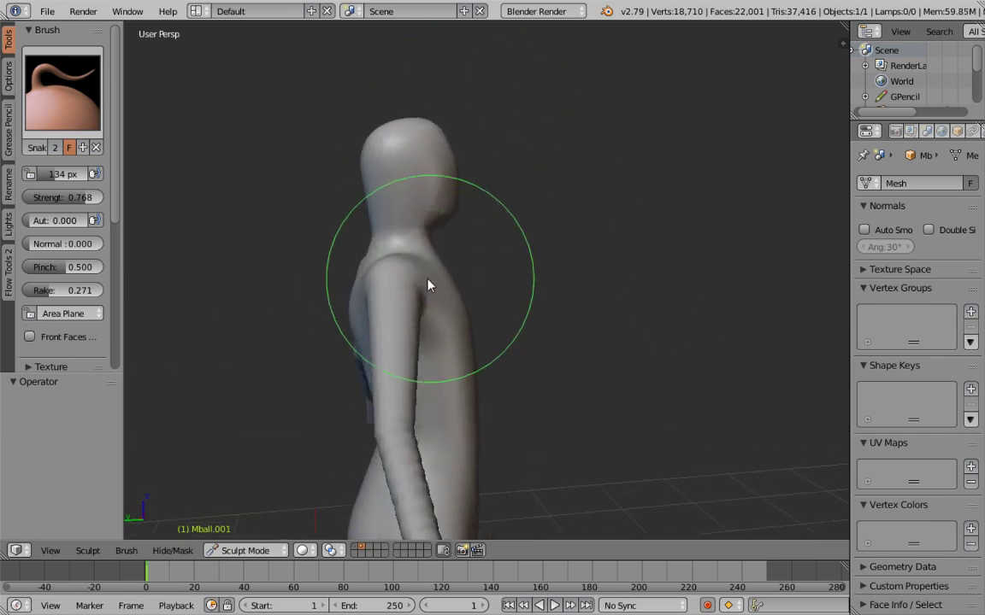
scroll(385, 248, up, 1)
mouse_move(334, 154)
middle_down()
mouse_move(577, 369)
mouse_move(446, 411)
mouse_move(305, 402)
mouse_move(479, 403)
mouse_move(488, 378)
mouse_move(686, 391)
mouse_move(722, 380)
mouse_move(455, 378)
mouse_move(165, 506)
middle_up()
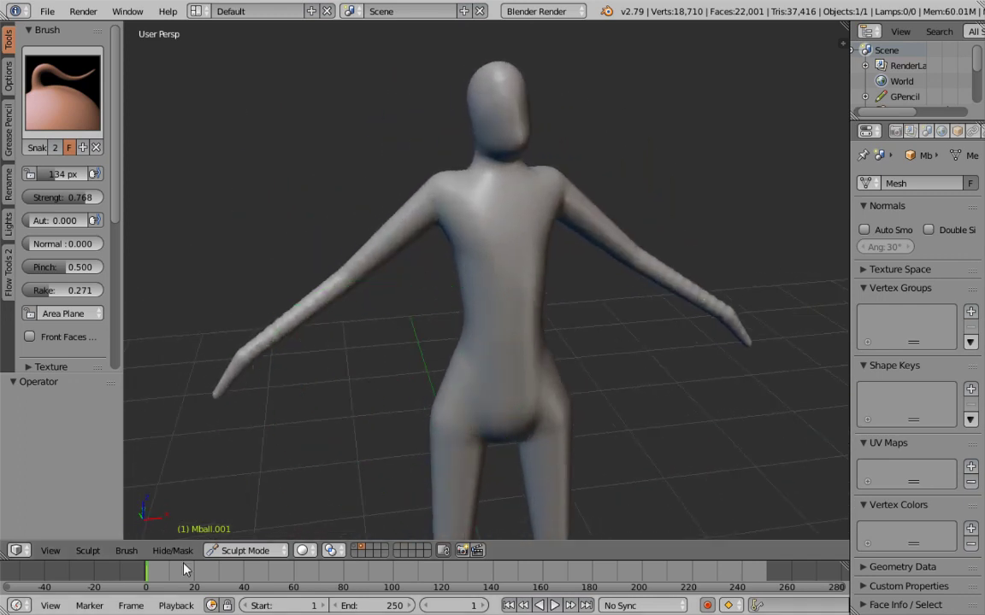
click(245, 550)
click(251, 533)
scroll(316, 335, down, 3)
Slice the figure with an open Boolean slash line across the waist, Ciclic off
middle_drag(316, 335, 401, 340)
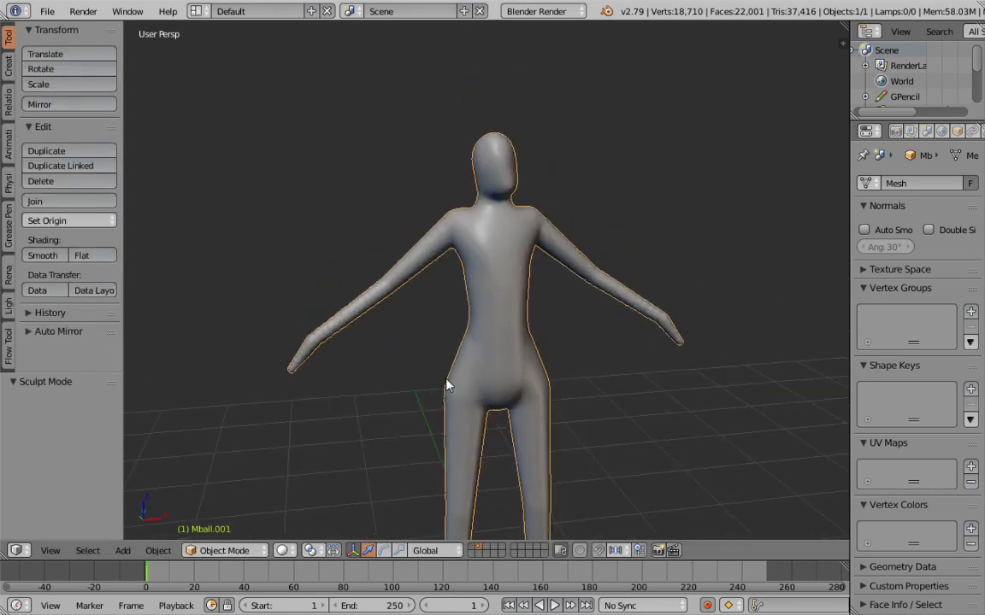
scroll(8, 128, down, 2)
scroll(7, 146, down, 3)
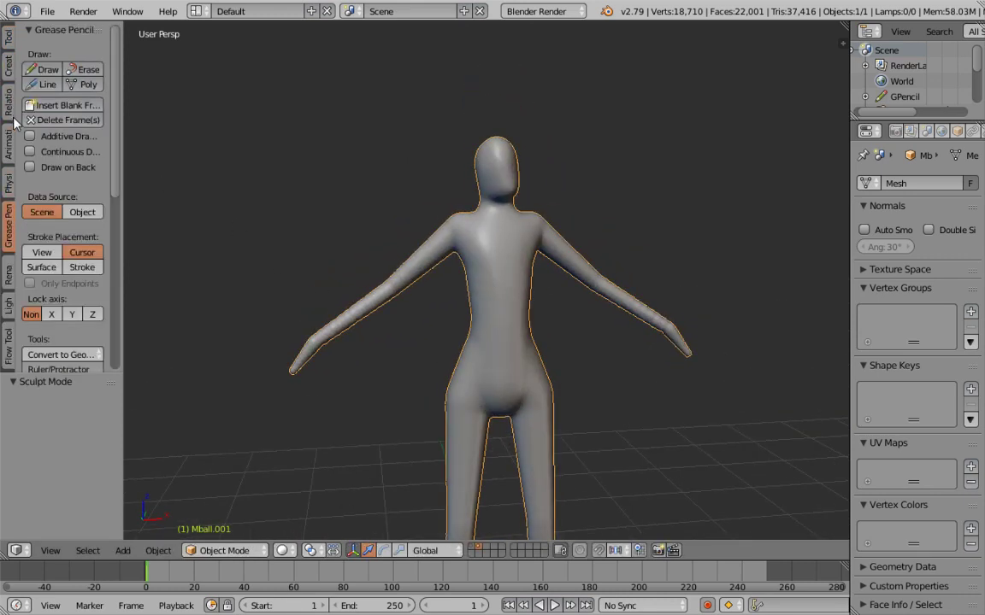
scroll(8, 149, down, 2)
scroll(8, 149, down, 1)
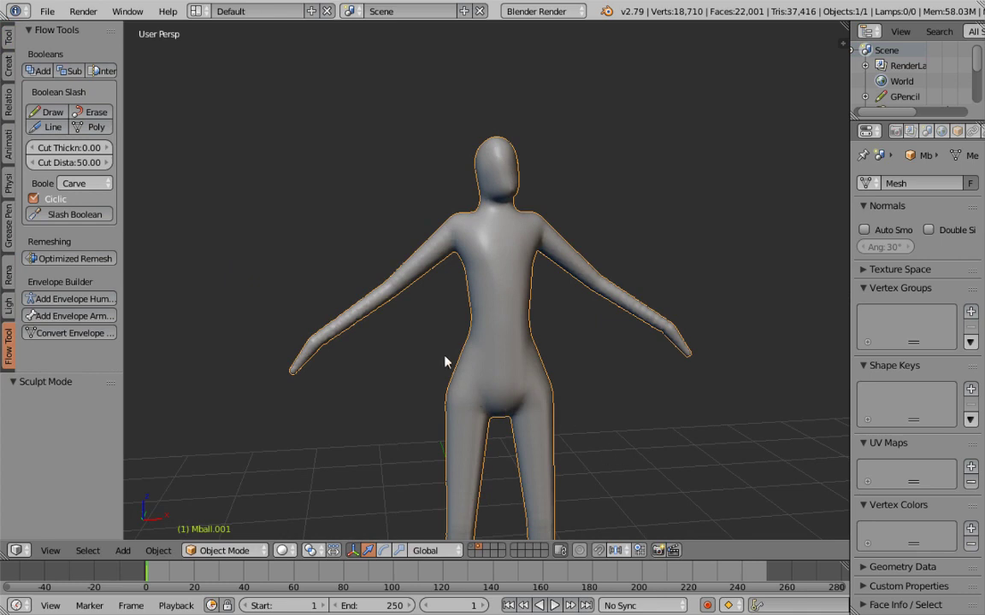
drag(436, 325, 559, 325)
click(34, 198)
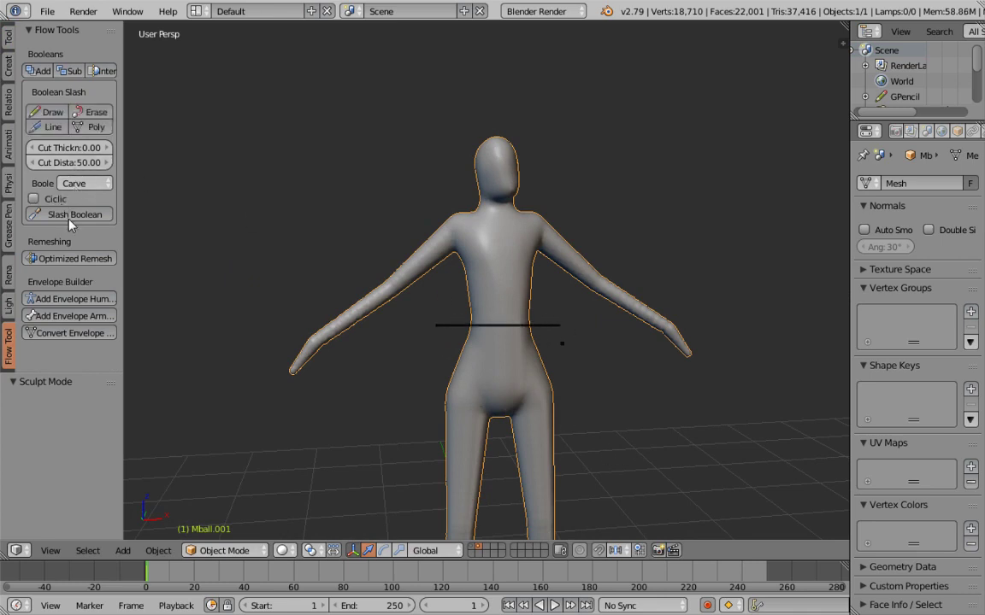
click(69, 214)
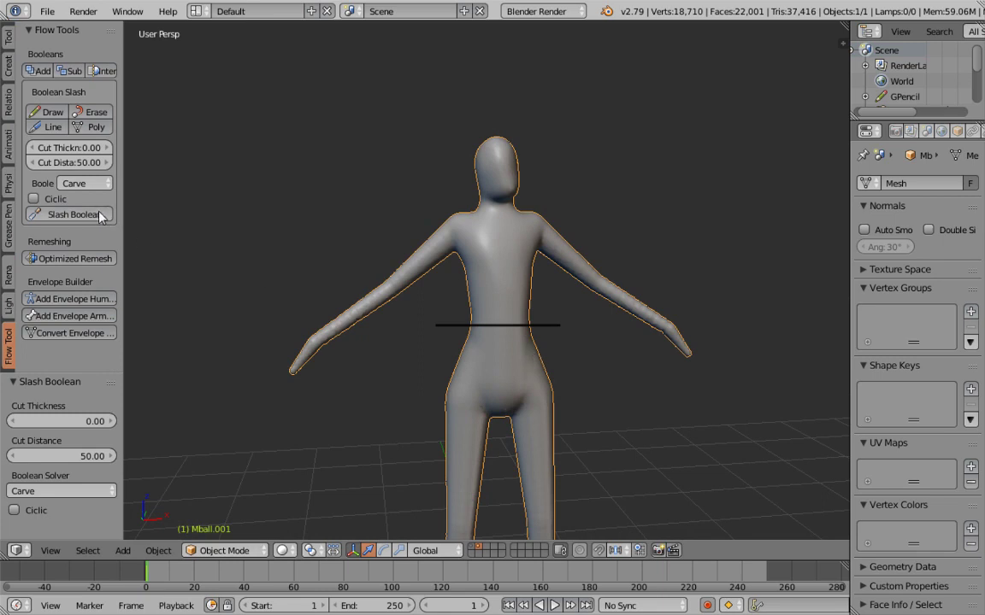
click(98, 214)
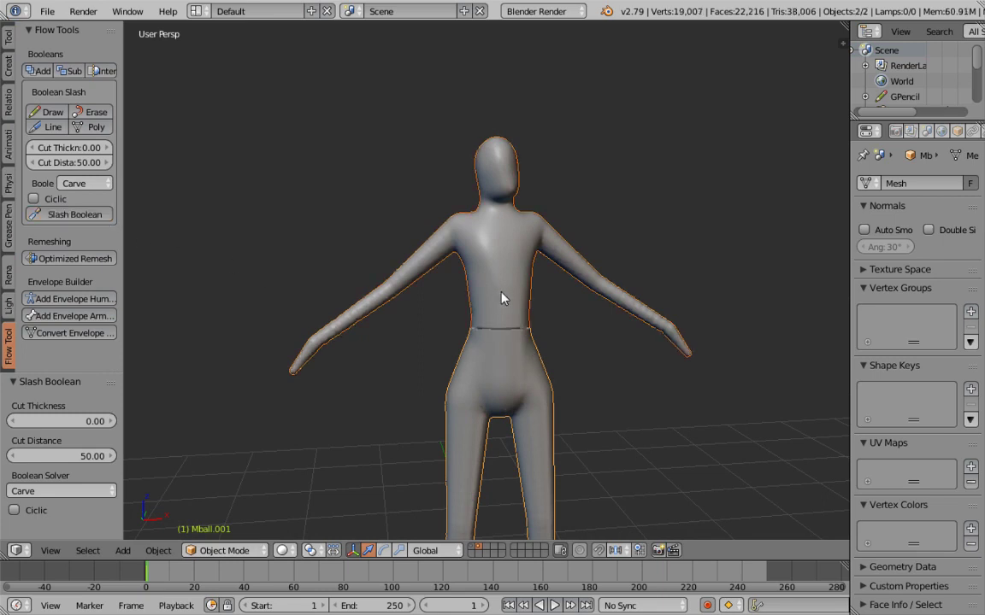
Reposition the torso piece vertically onto the legs and union both halves into one object
right_click(501, 298)
key(g)
click(503, 231)
key(a)
middle_drag(499, 351, 450, 226)
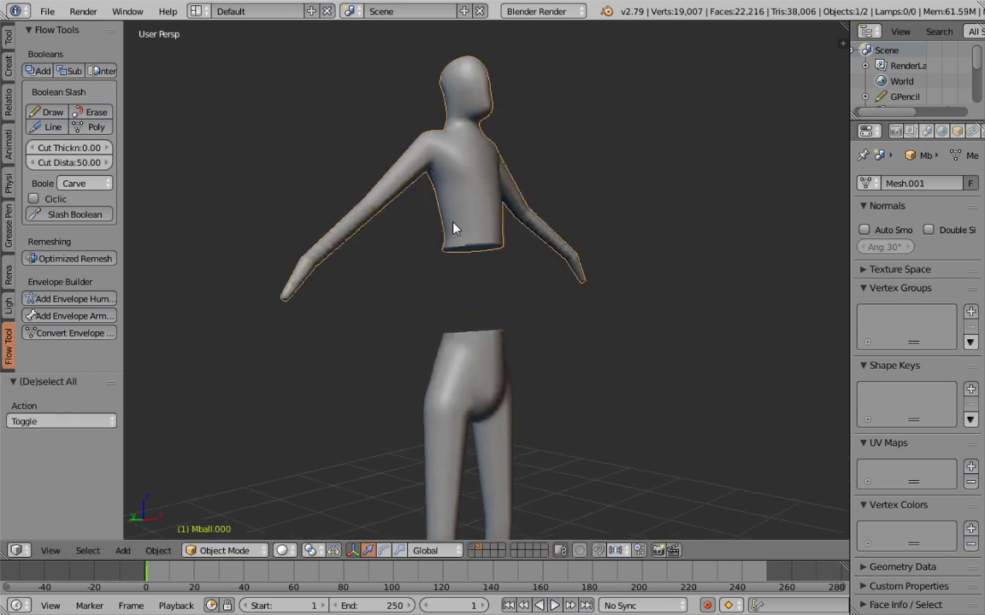
key(g)
key(z)
click(452, 325)
shift+right_click(446, 396)
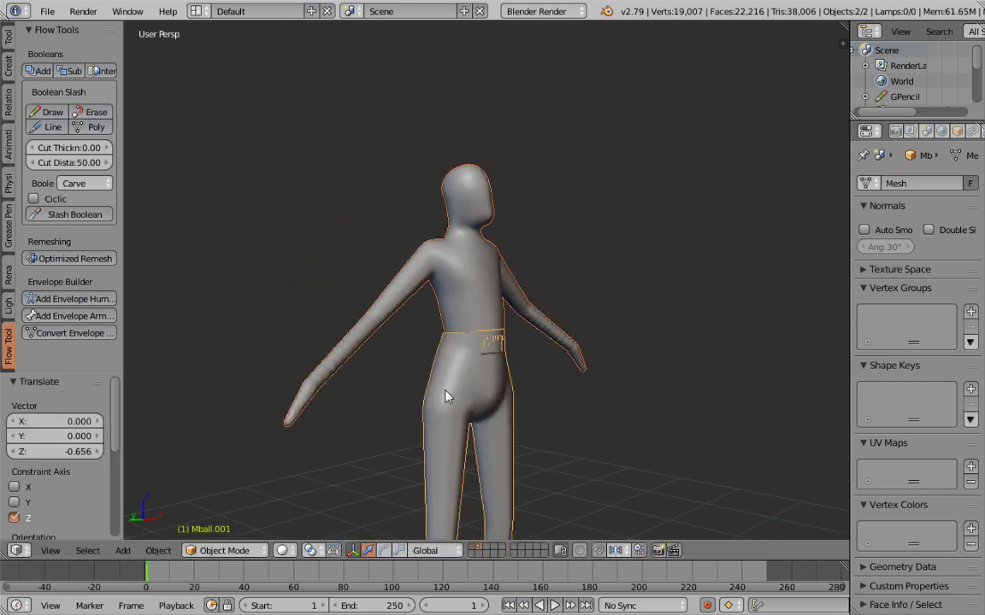
click(38, 71)
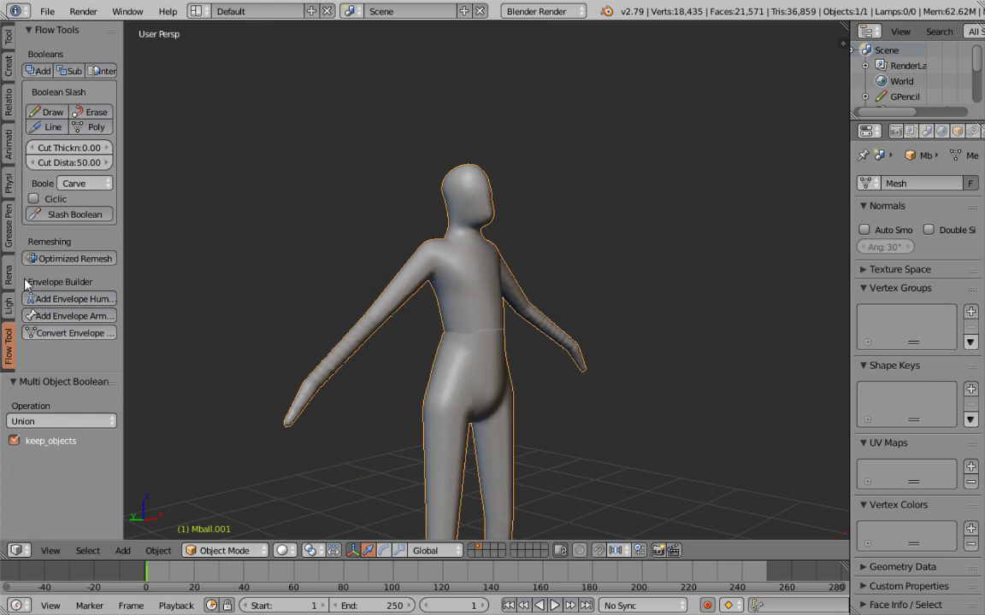
click(56, 257)
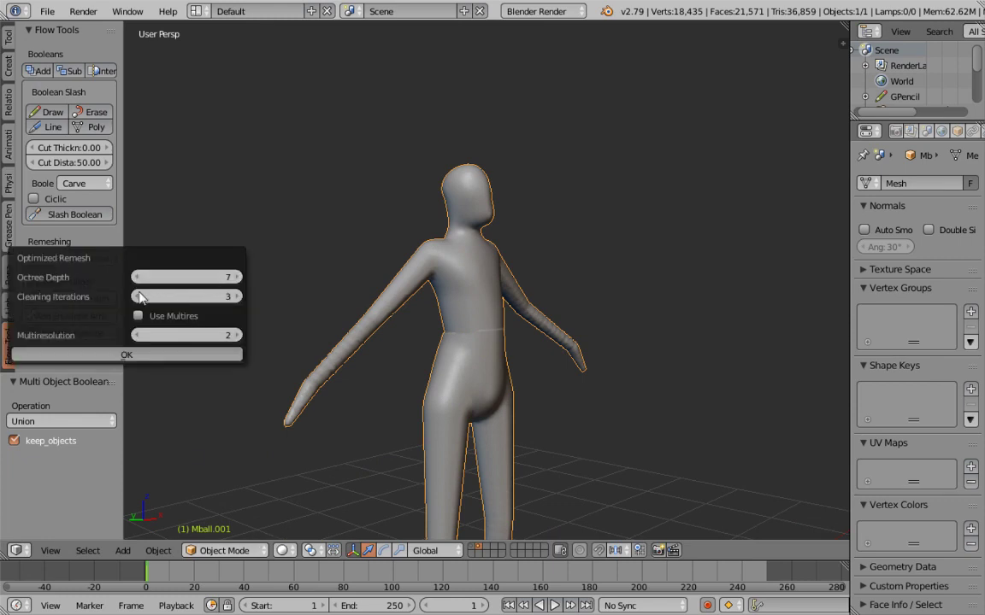
Remesh the figure at octree depth 7 into 8,237 vertices and sculpt it, checking topology
click(125, 356)
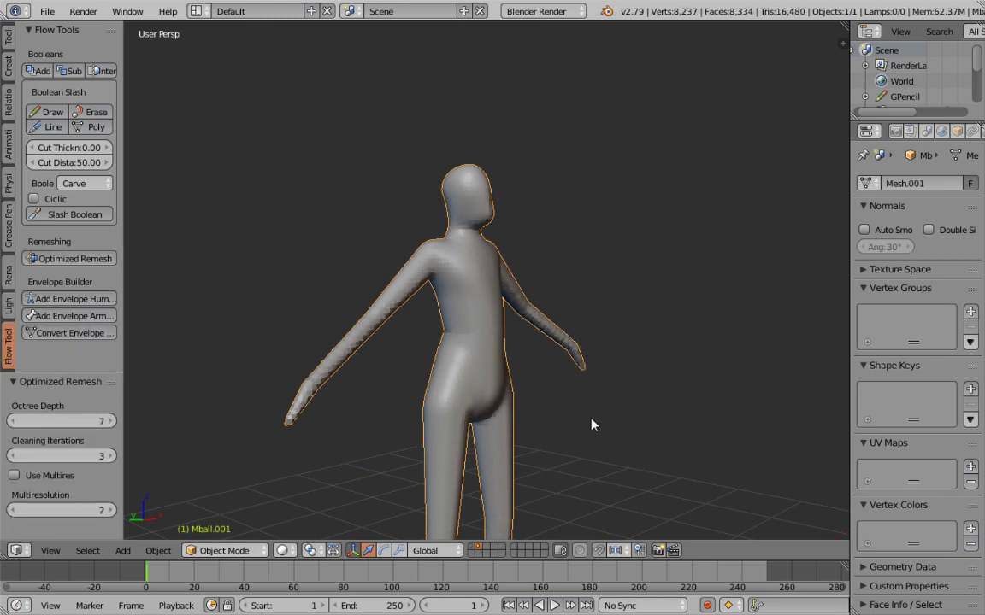
middle_drag(592, 424, 493, 493)
click(229, 550)
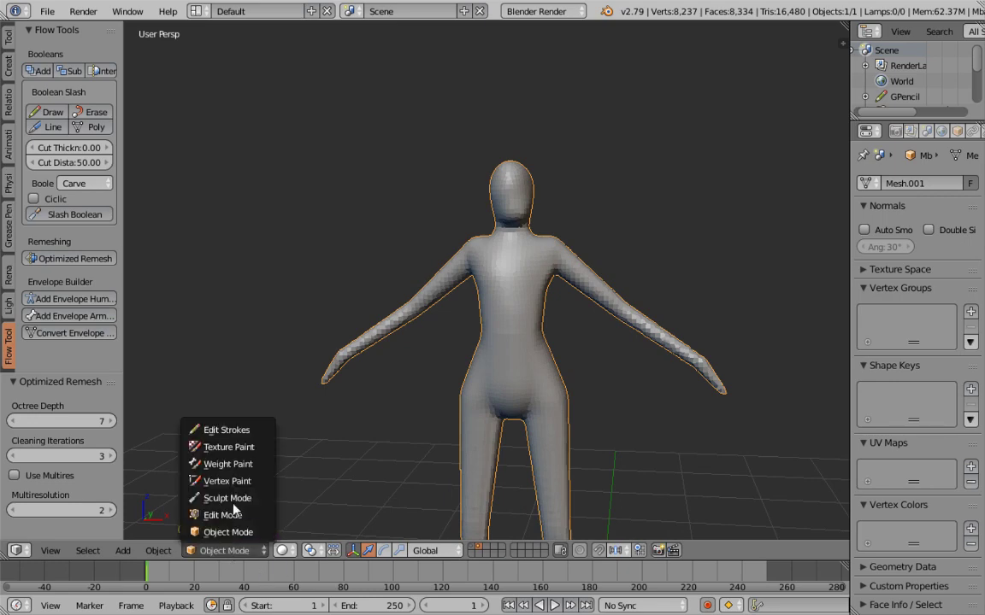
click(220, 503)
key(Tab)
scroll(513, 342, up, 5)
mouse_move(570, 360)
middle_down()
mouse_move(622, 358)
mouse_move(566, 389)
mouse_move(516, 380)
middle_up()
key(Tab)
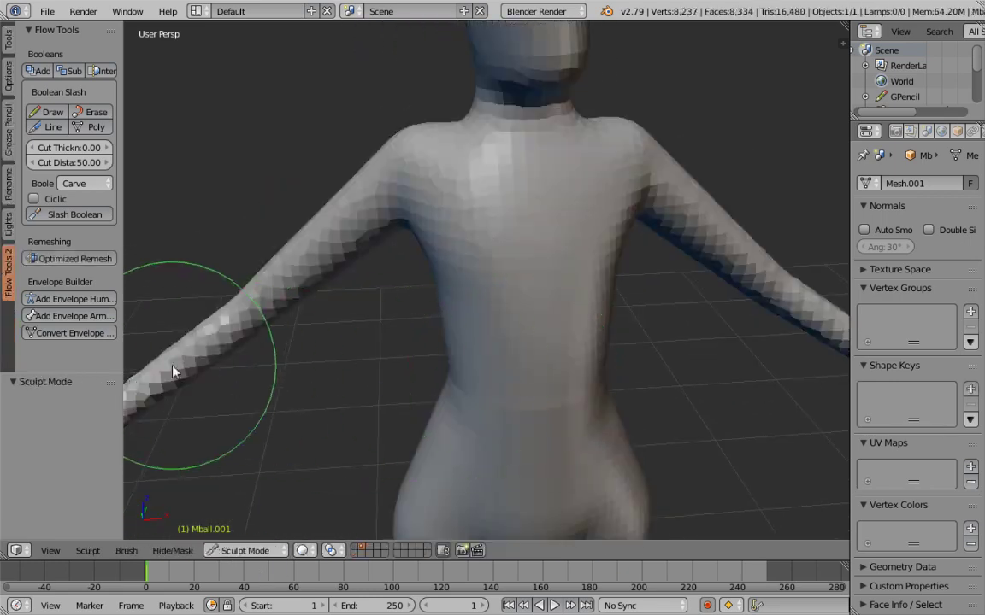
Run Optimized Remesh with Use Multires enabled at 3 multiresolution levels
click(73, 259)
click(140, 321)
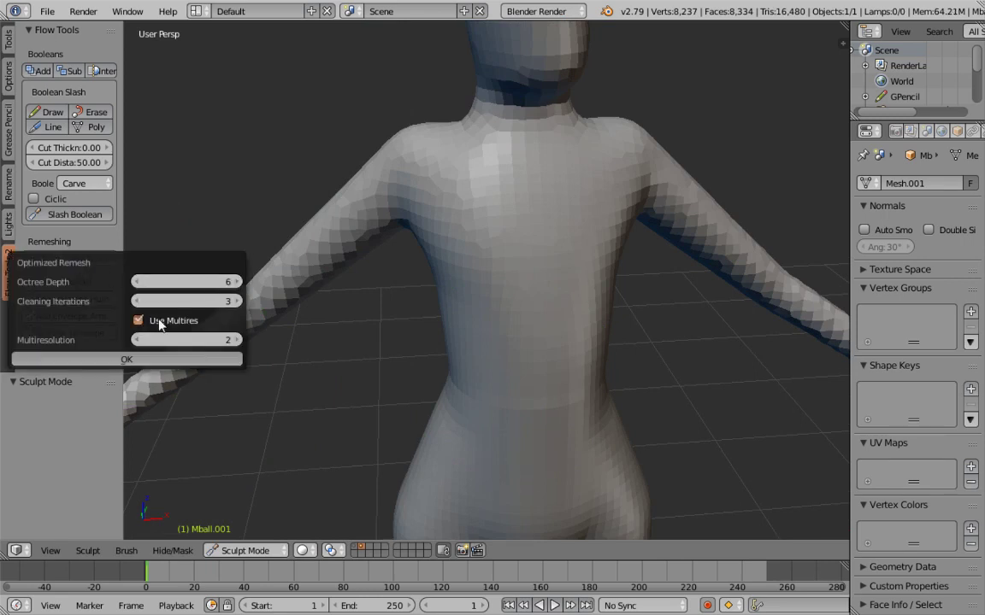
click(236, 340)
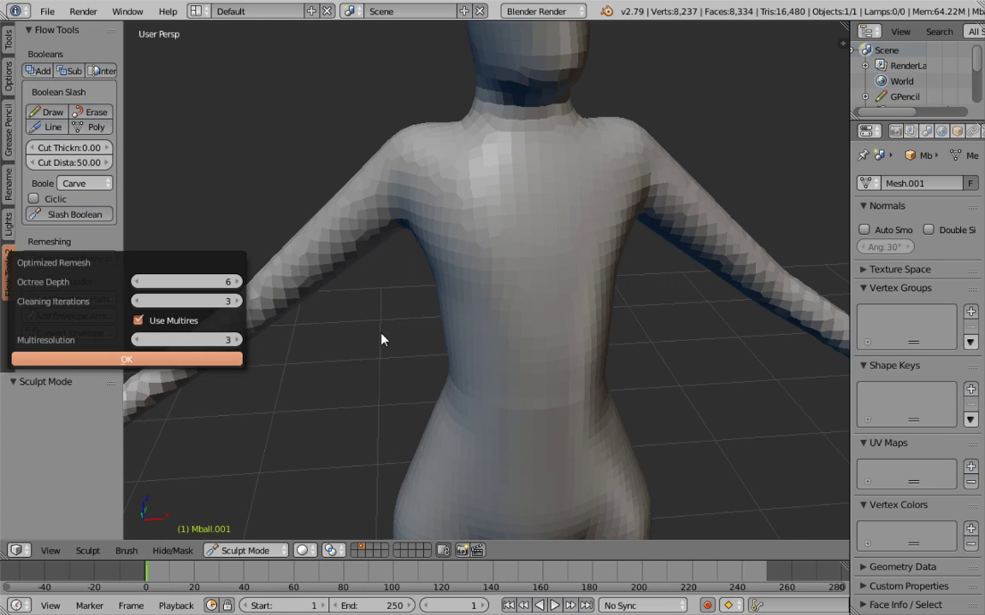
key(Return)
key(Tab)
middle_drag(460, 280, 419, 274)
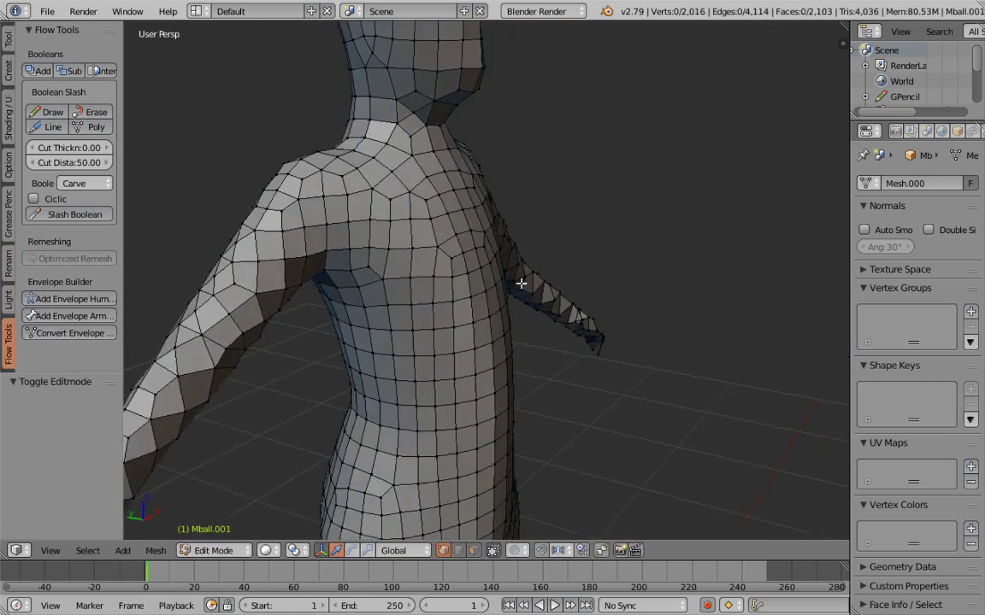
key(Tab)
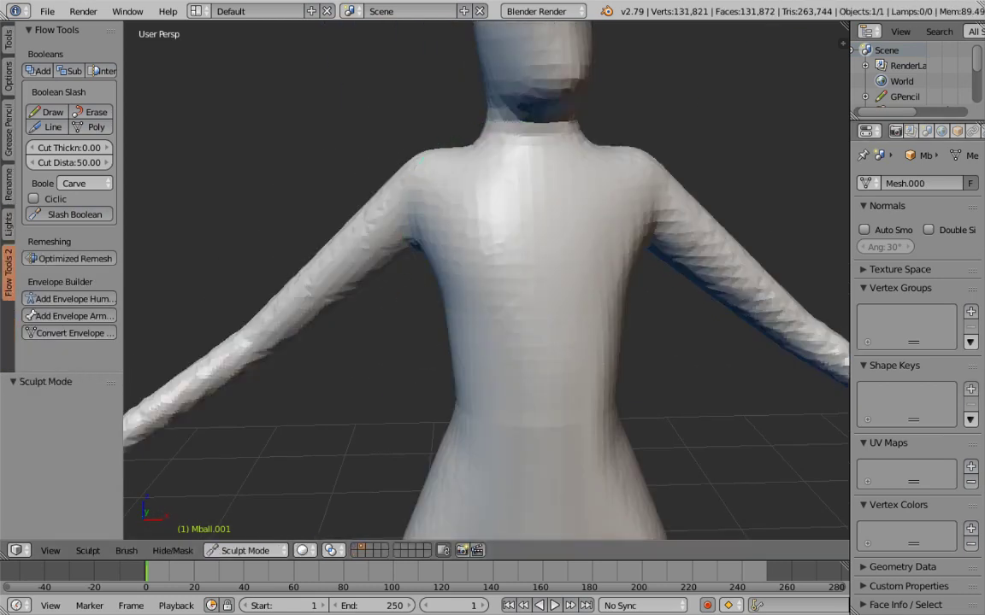
Set the Multires modifier's Preview and Sculpt levels to 2
click(951, 131)
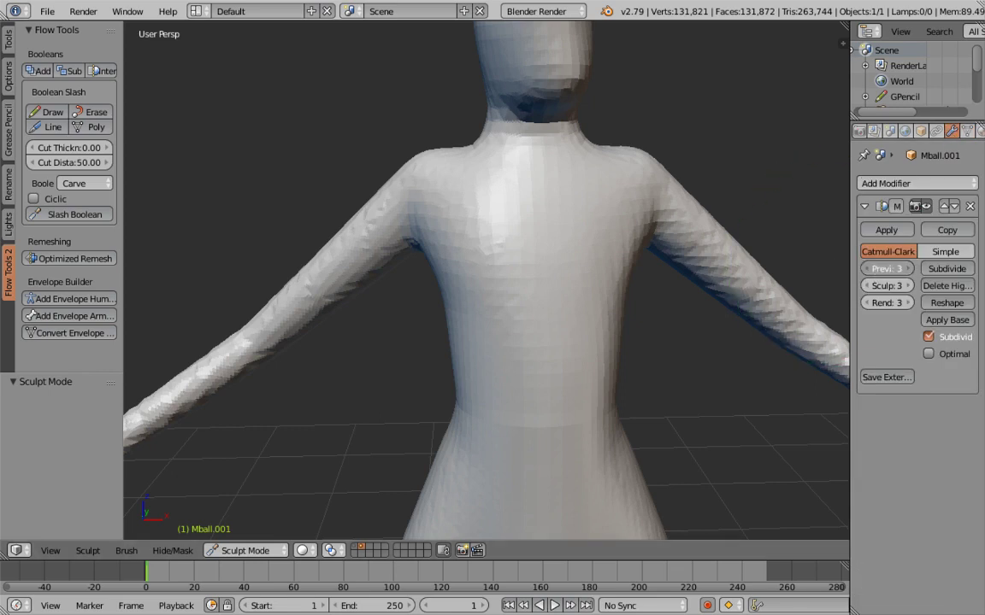
click(866, 268)
click(866, 285)
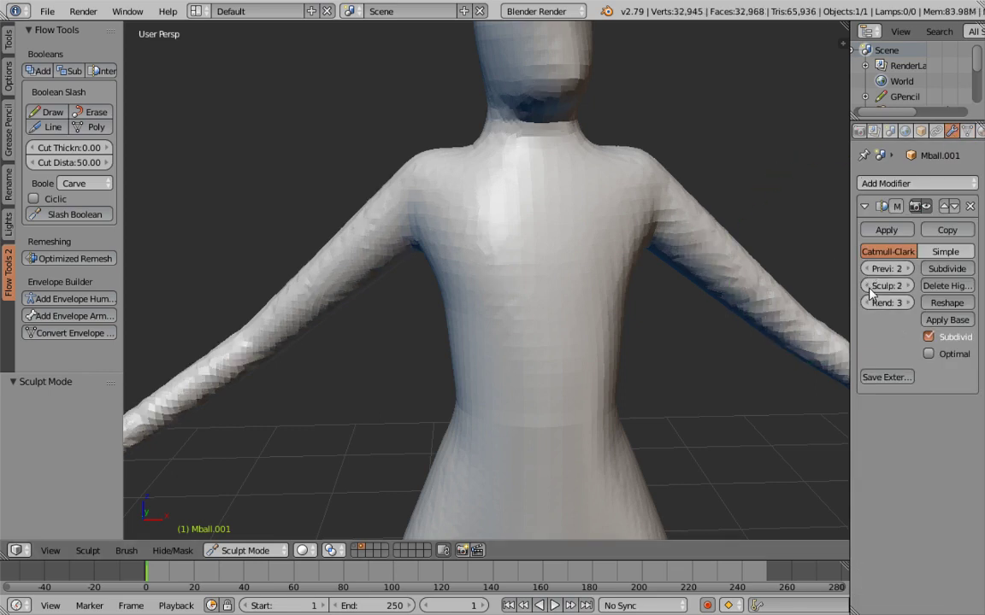
click(867, 286)
click(867, 285)
click(904, 286)
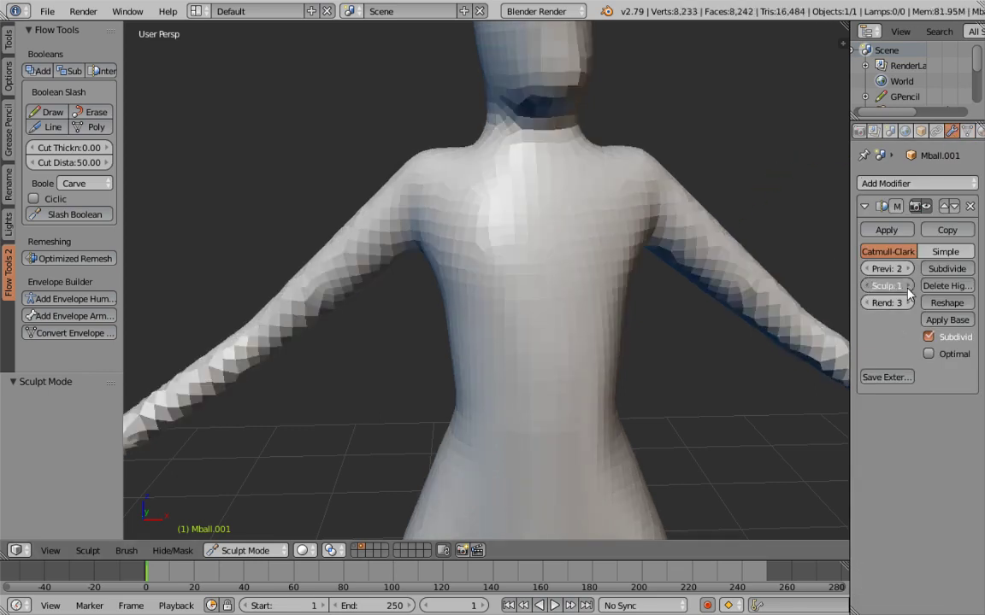
click(903, 286)
click(866, 285)
click(865, 286)
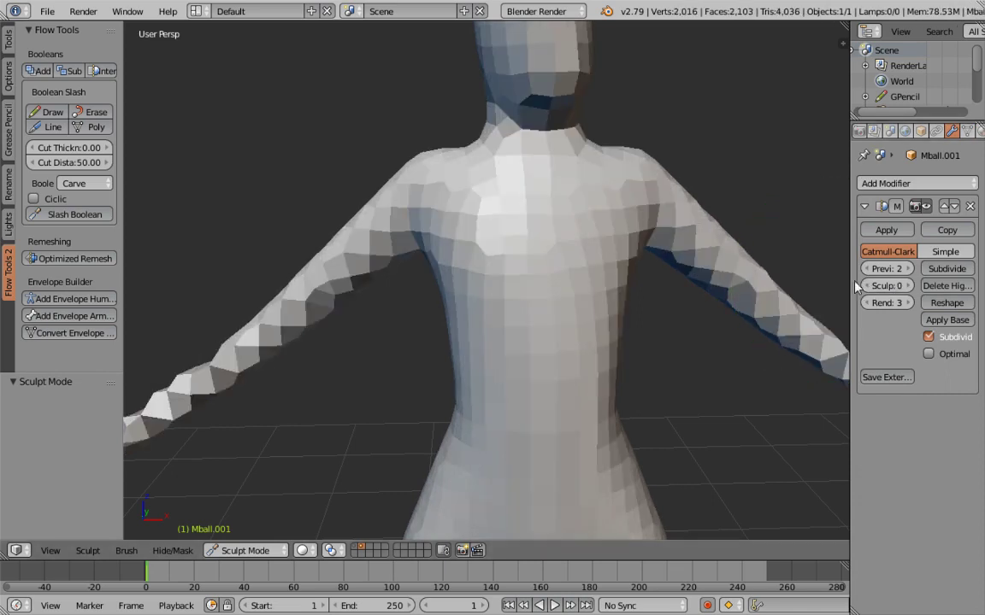
click(904, 287)
click(905, 286)
scroll(598, 257, up, 3)
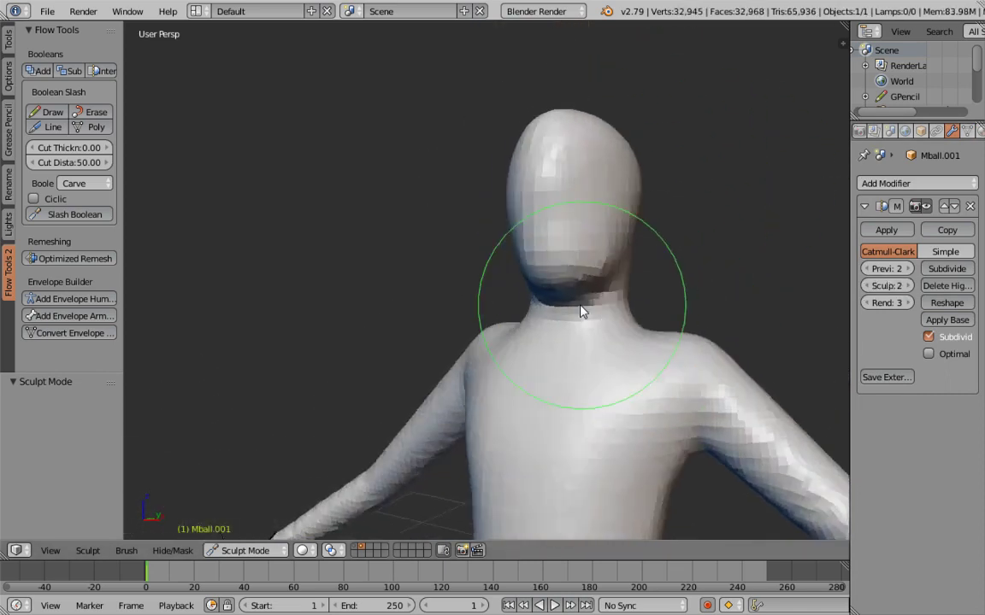
mouse_move(582, 308)
middle_down()
mouse_move(547, 321)
mouse_move(670, 324)
middle_up()
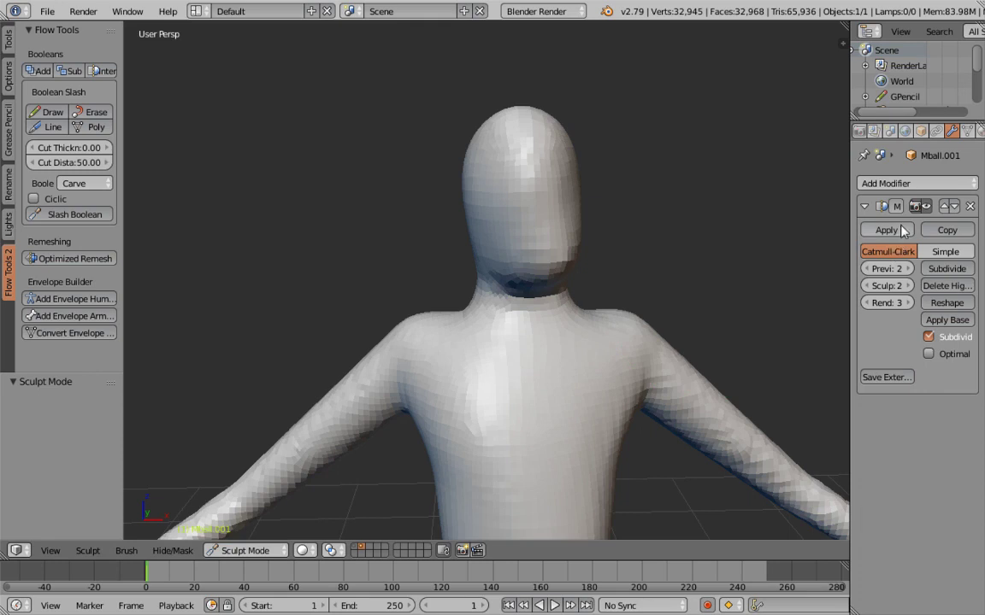